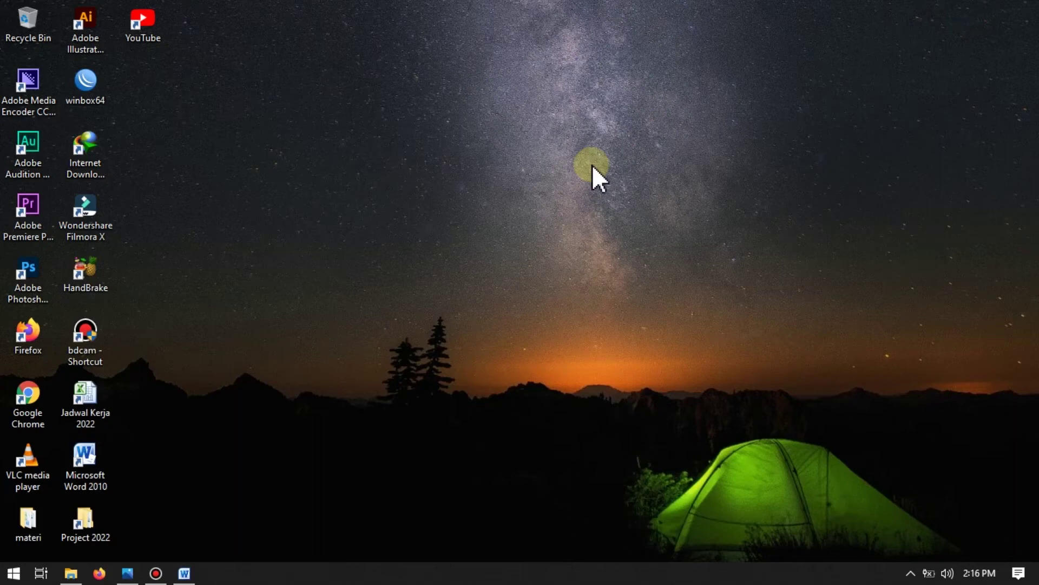
Step: Refresh the desktop and switch to Document1 in Word from the taskbar
right_click(468, 197)
click(504, 263)
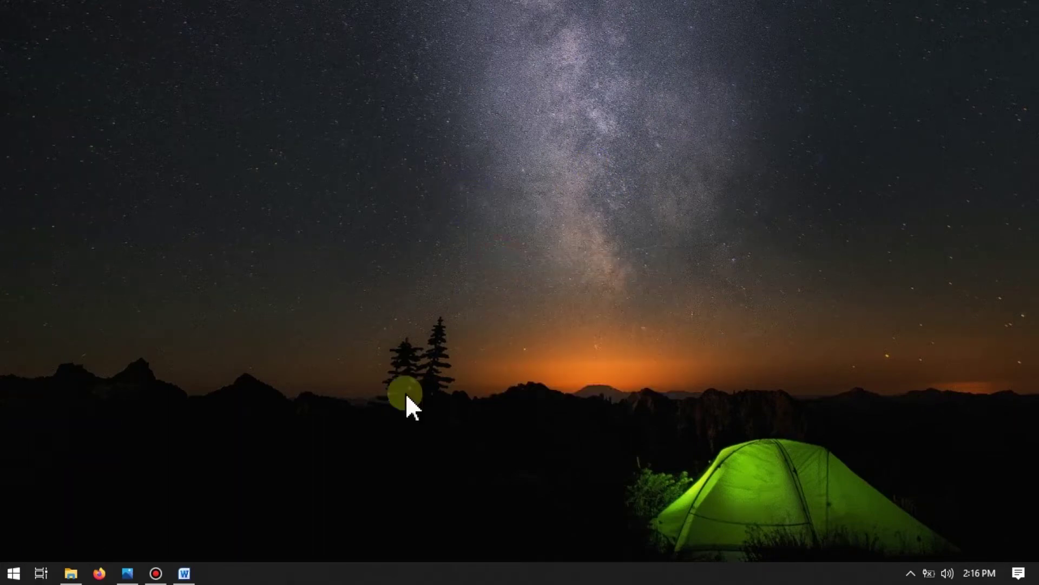
click(185, 572)
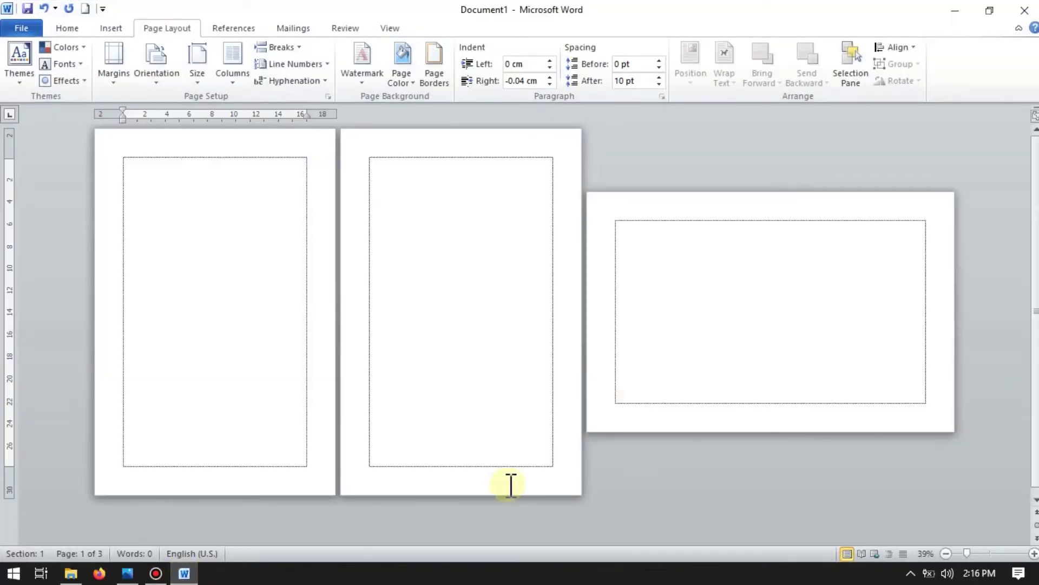
Step: Set pages 1 and 2 to Landscape orientation
click(215, 278)
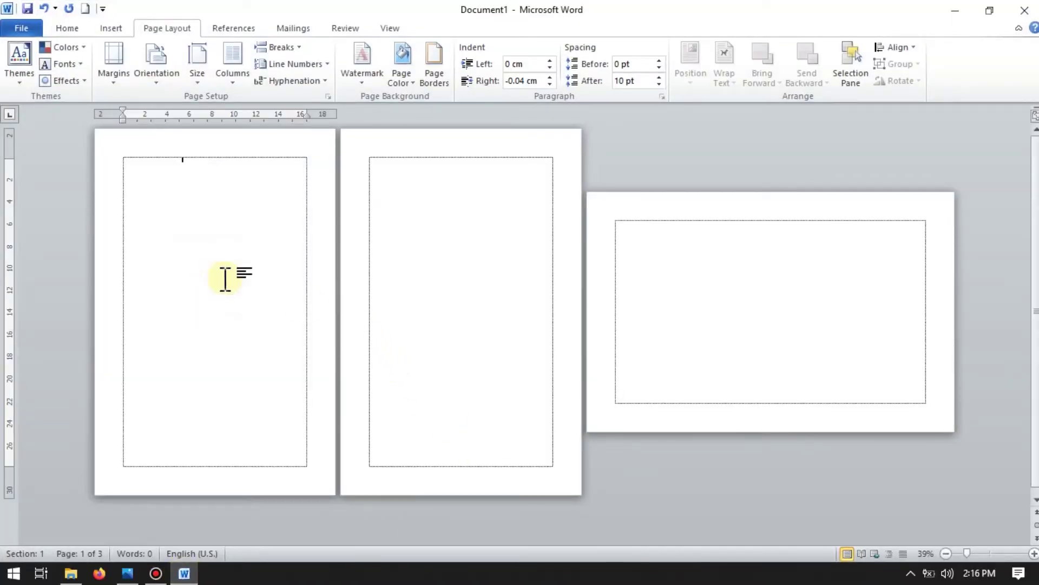
click(712, 273)
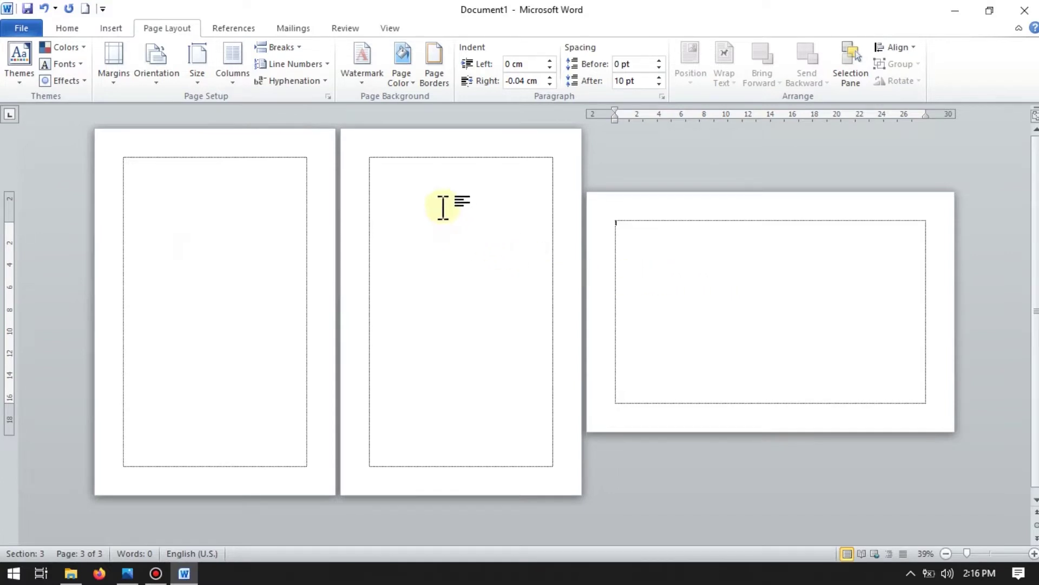
click(441, 206)
click(208, 238)
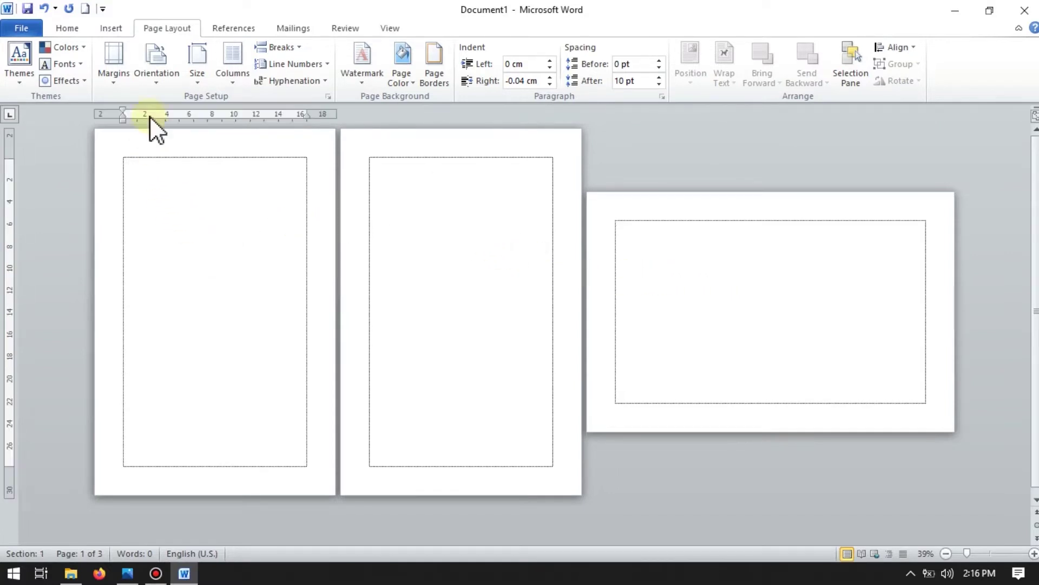
click(156, 68)
click(168, 142)
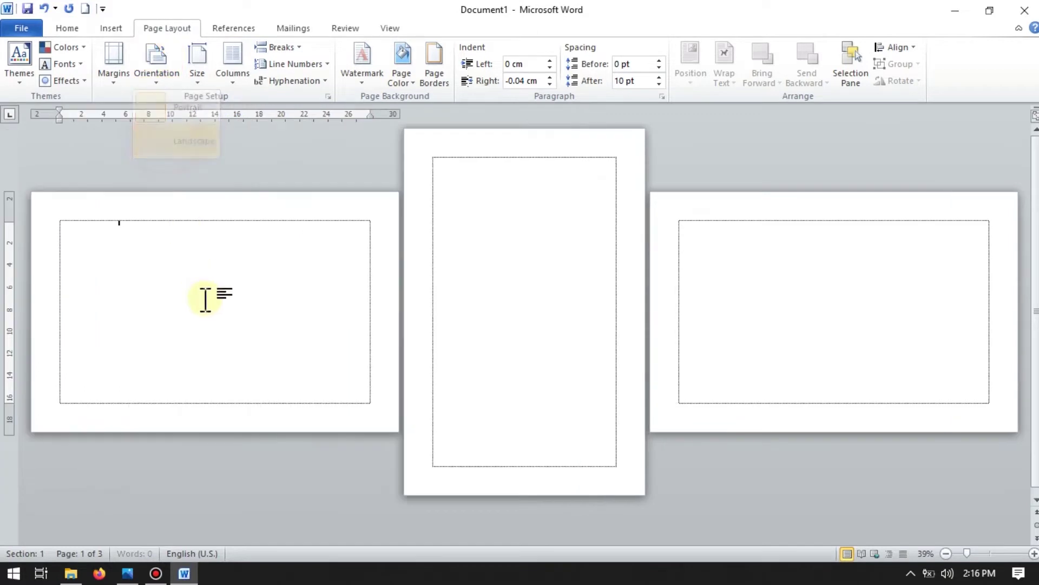
click(501, 241)
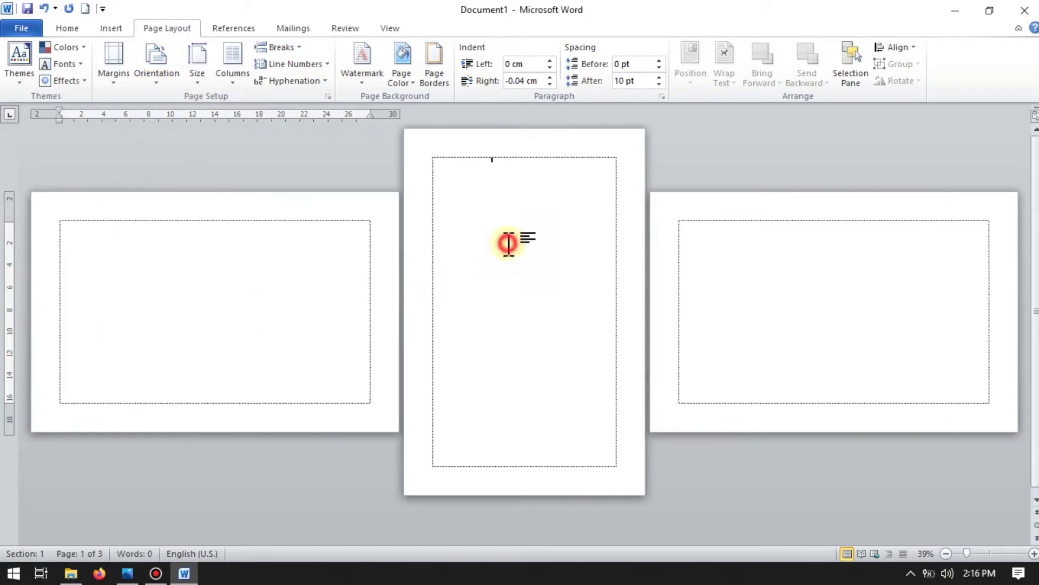
click(158, 78)
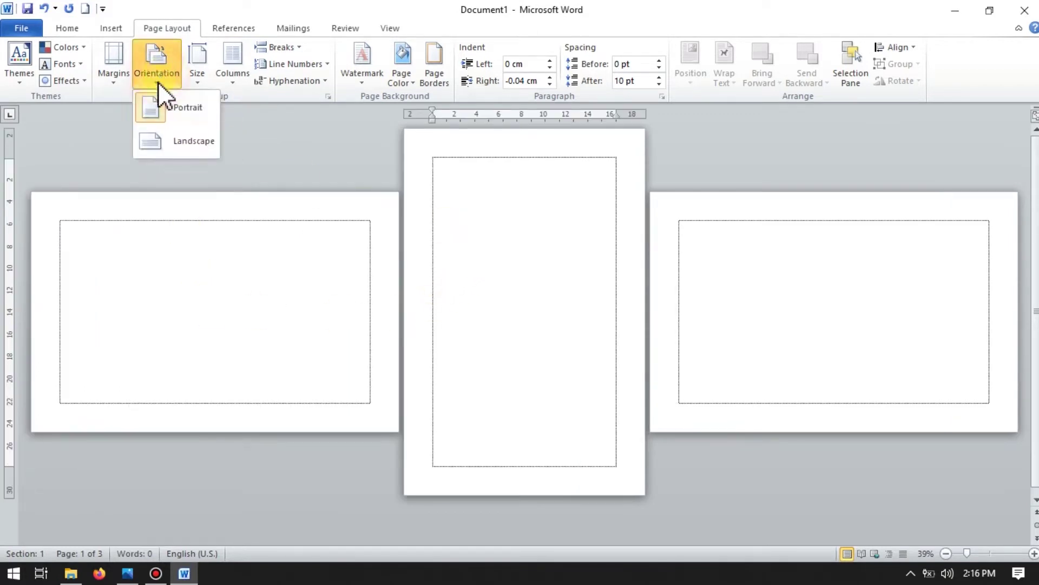
click(167, 142)
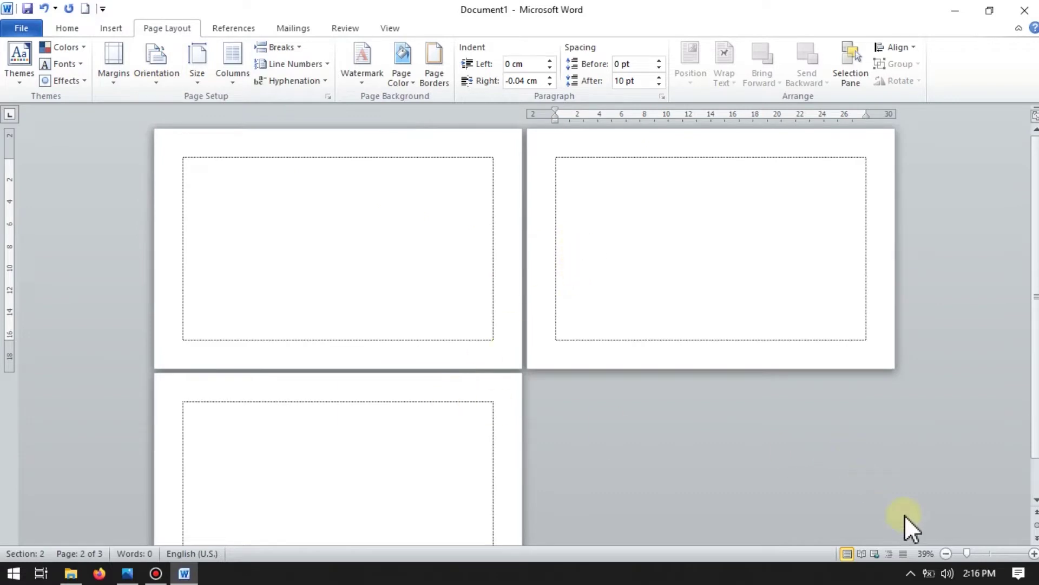
Step: Set page 3 to Portrait, then check the sections of pages 2 and 1
drag(966, 553, 963, 553)
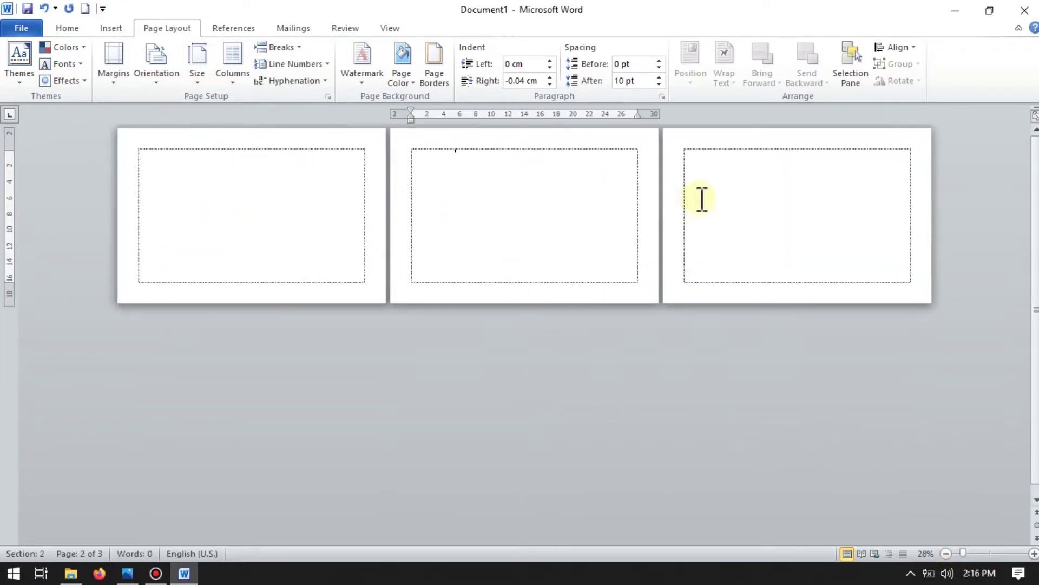
click(722, 196)
click(151, 48)
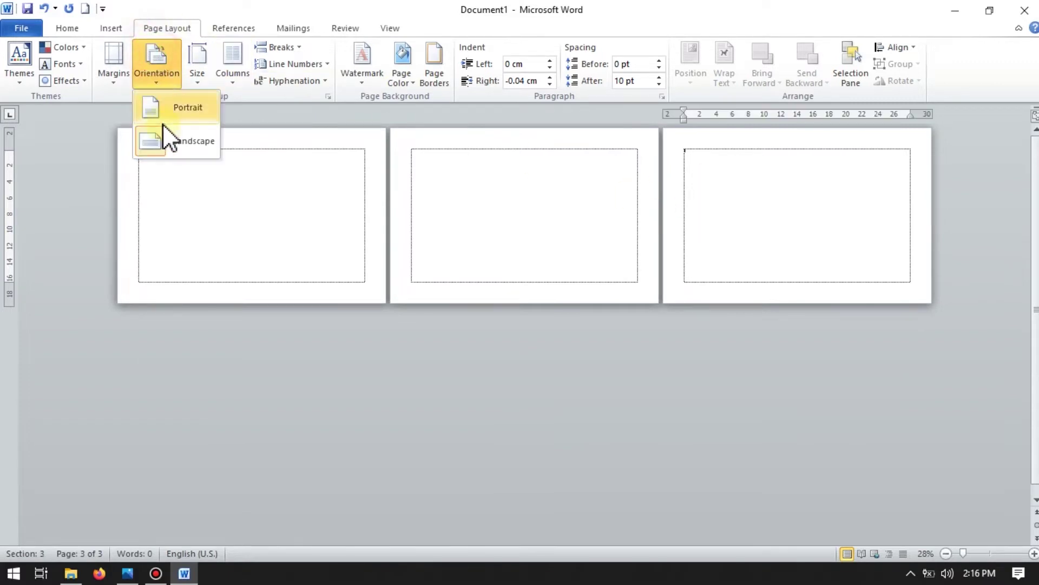
click(176, 114)
click(493, 269)
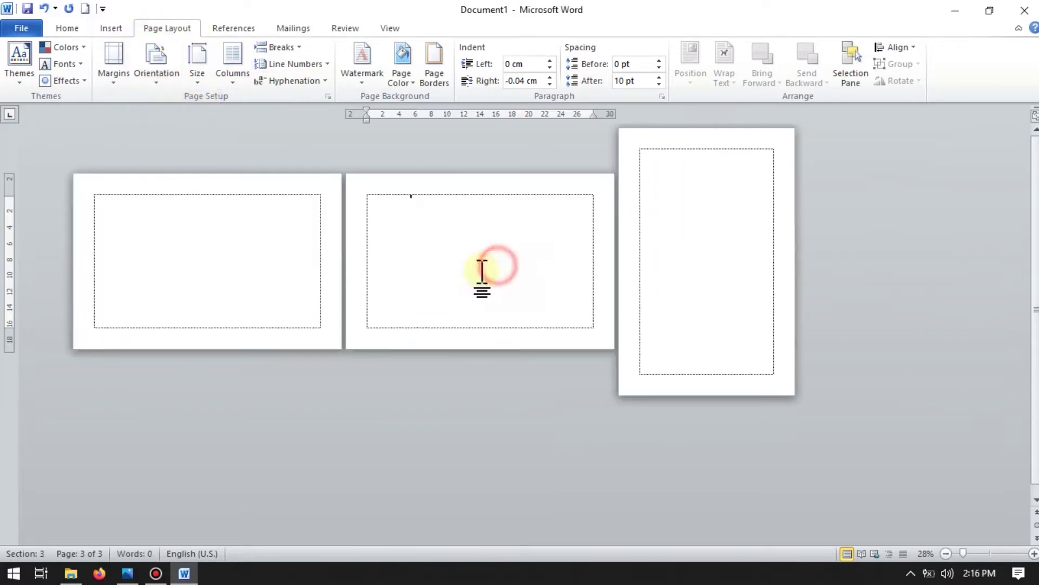
click(231, 276)
click(464, 253)
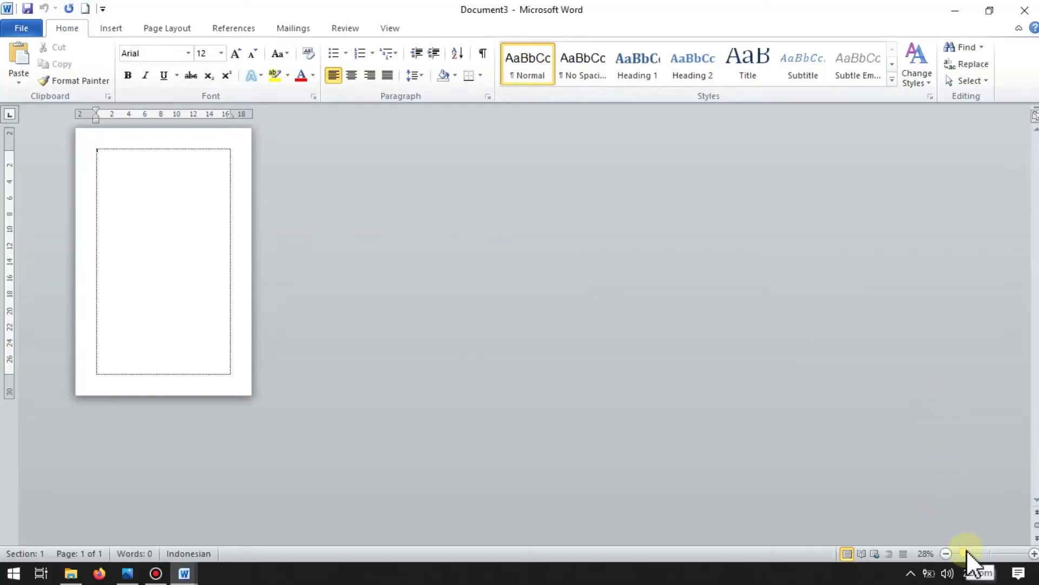
Step: Zoom in on the single blank portrait page of Document3
drag(966, 550, 973, 551)
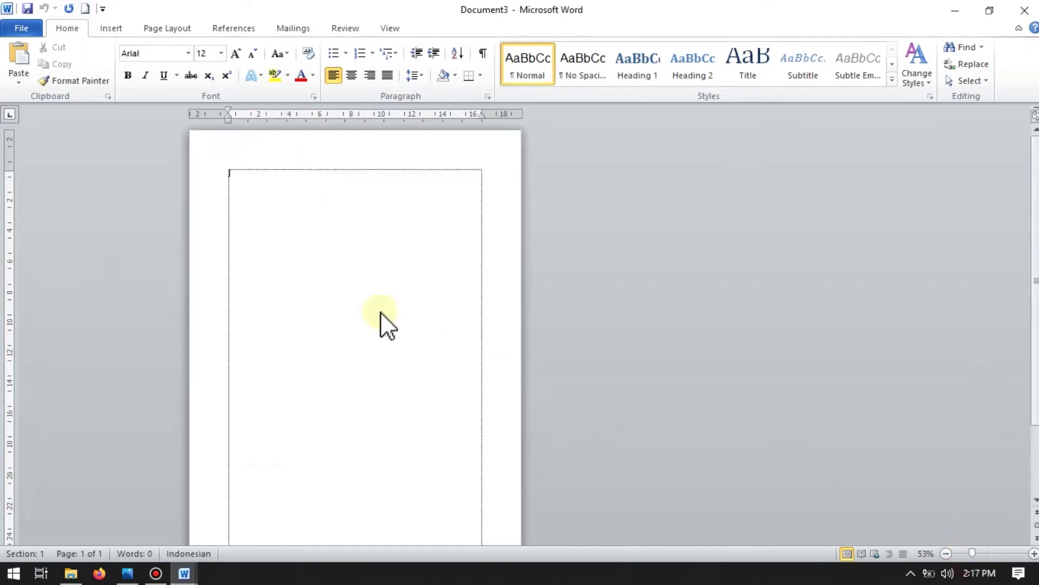
scroll(332, 279, down, 1)
scroll(332, 278, up, 1)
click(270, 182)
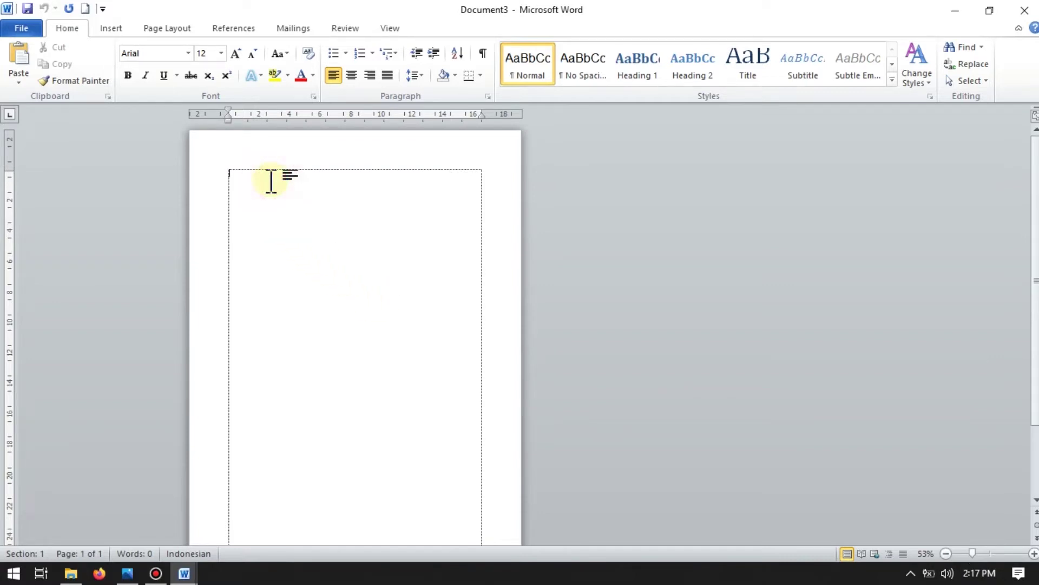
Step: Insert a Next Page section break to create page 2
click(190, 29)
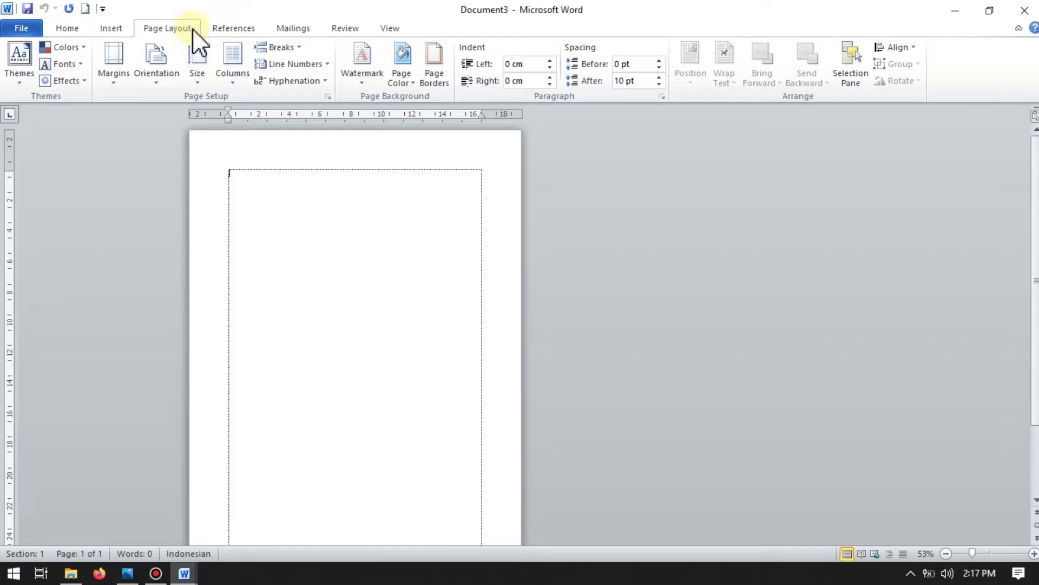
click(300, 47)
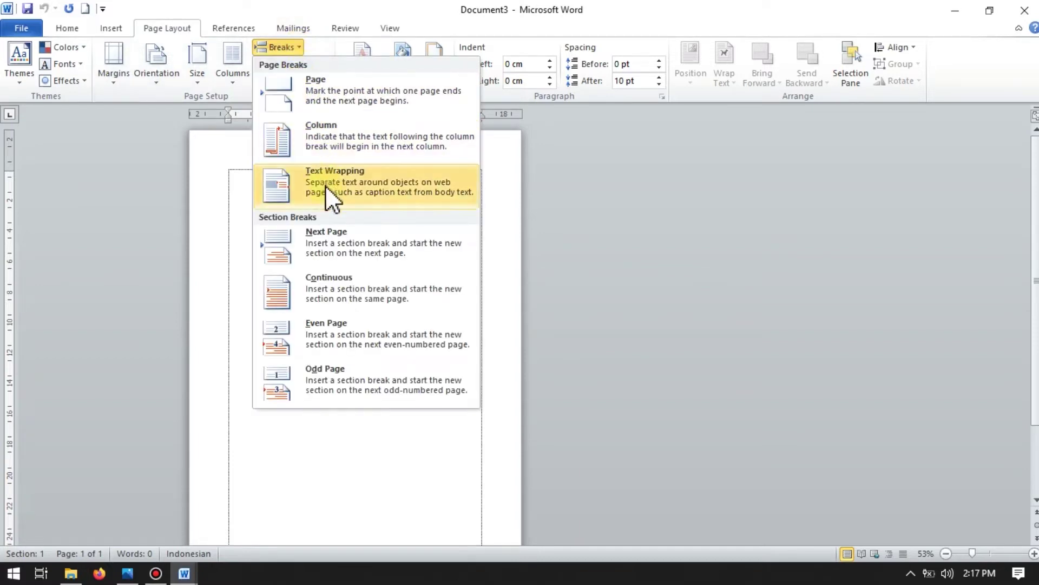
click(392, 245)
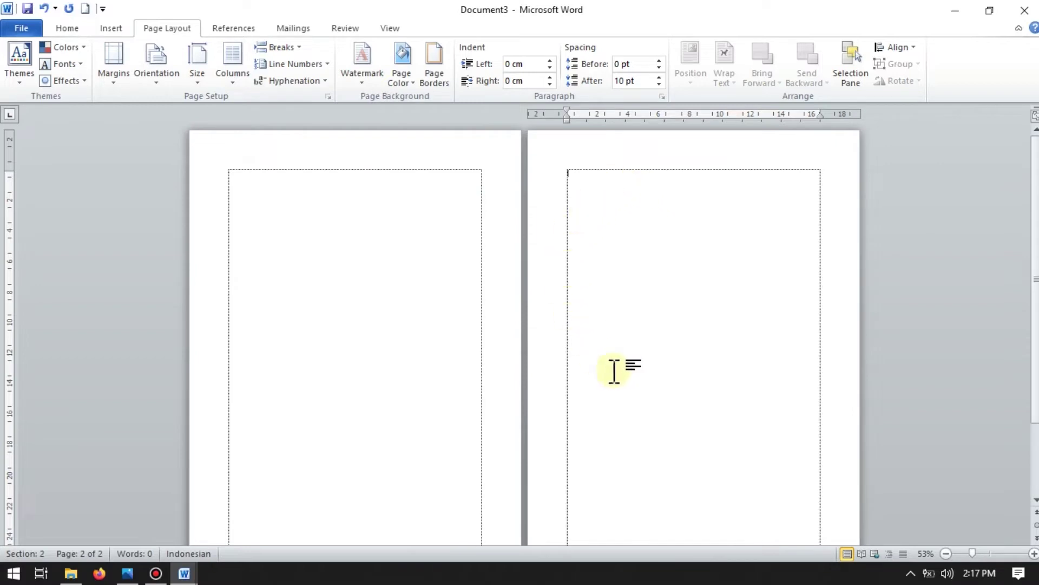
Step: Make page 2 landscape while page 1 stays portrait
click(637, 205)
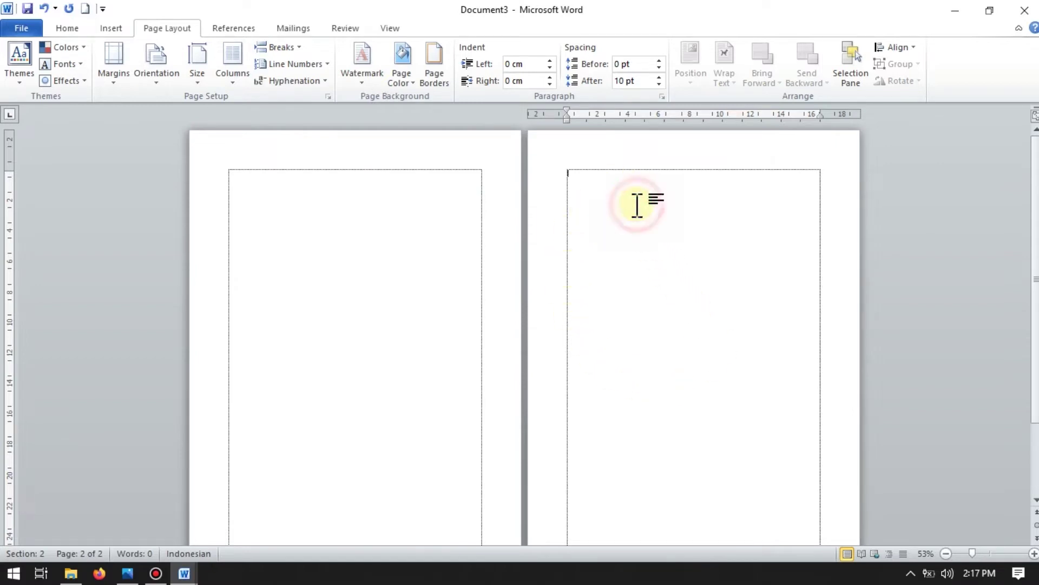
click(155, 76)
click(170, 142)
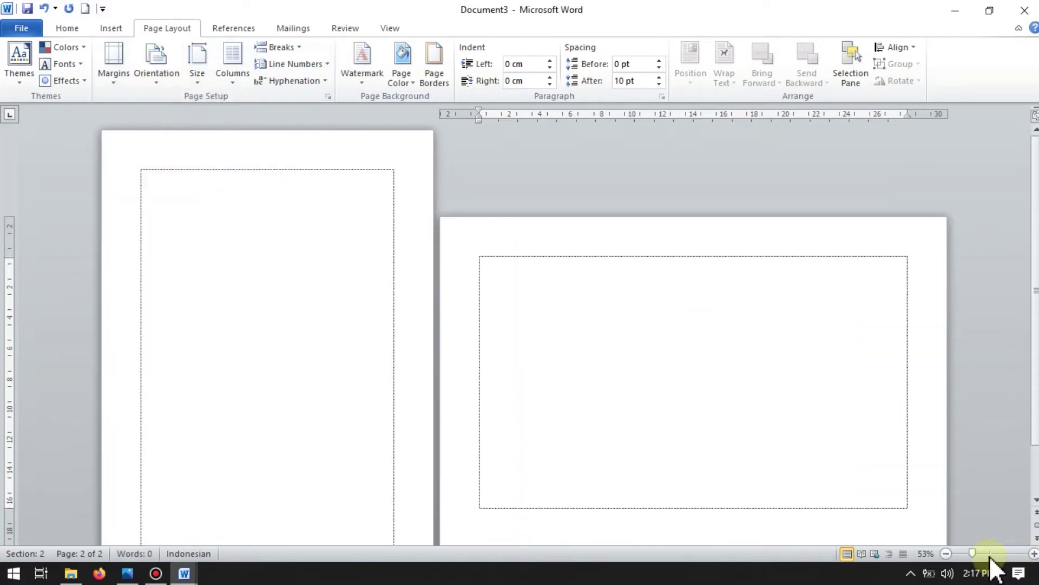
Step: Zoom out and add a page break with Ctrl+Enter after page 2
drag(972, 552, 964, 551)
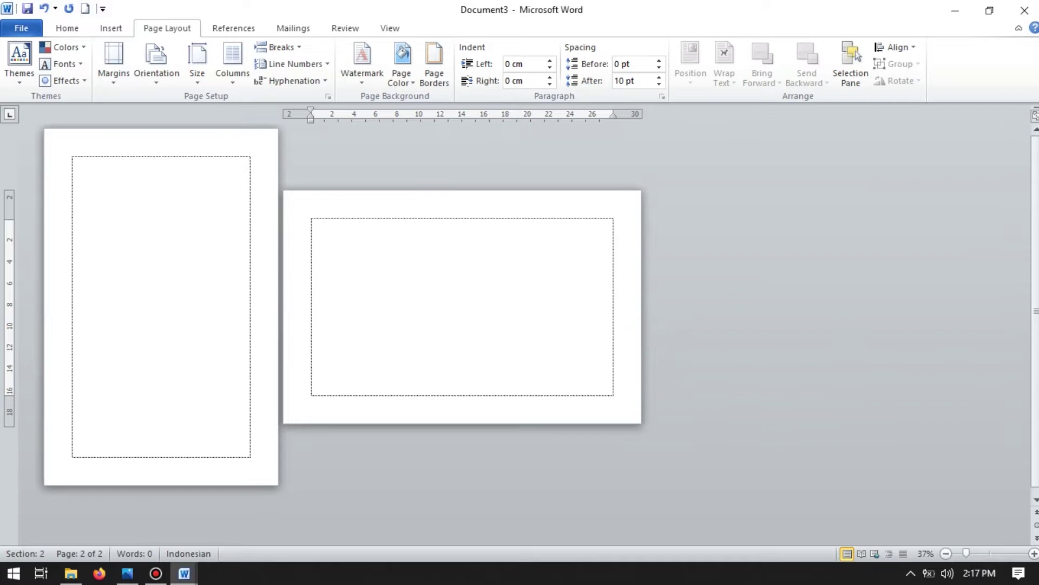
key(ctrl+Return)
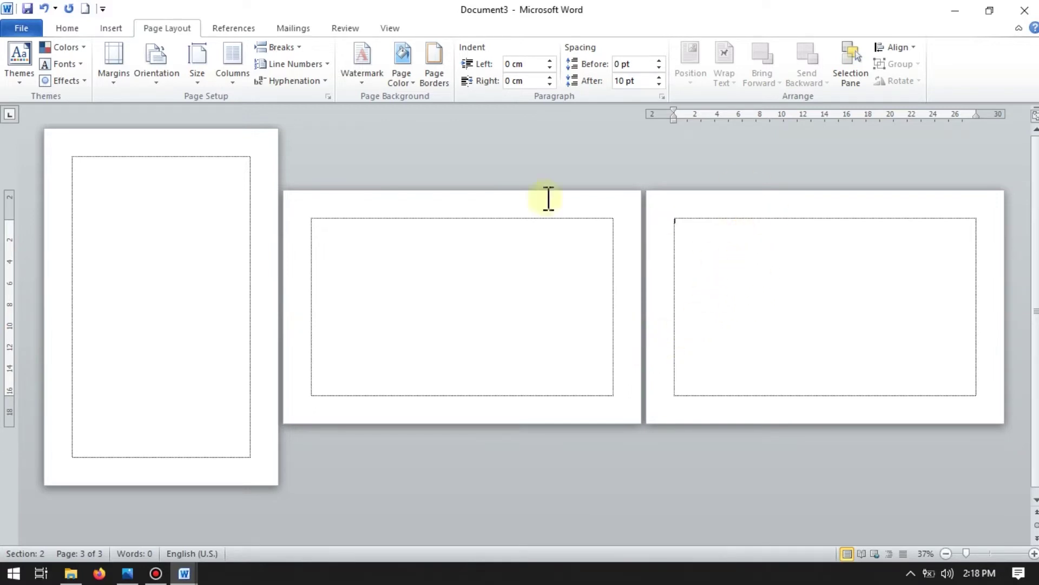
Step: Switch pages 2 and 3 back to Portrait and check page 2's section
click(157, 74)
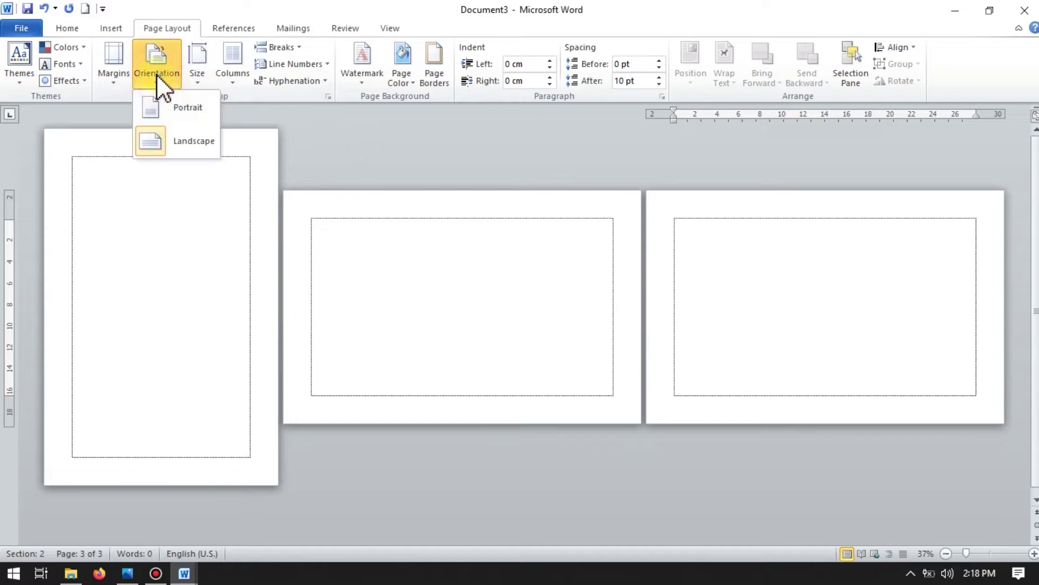
click(164, 108)
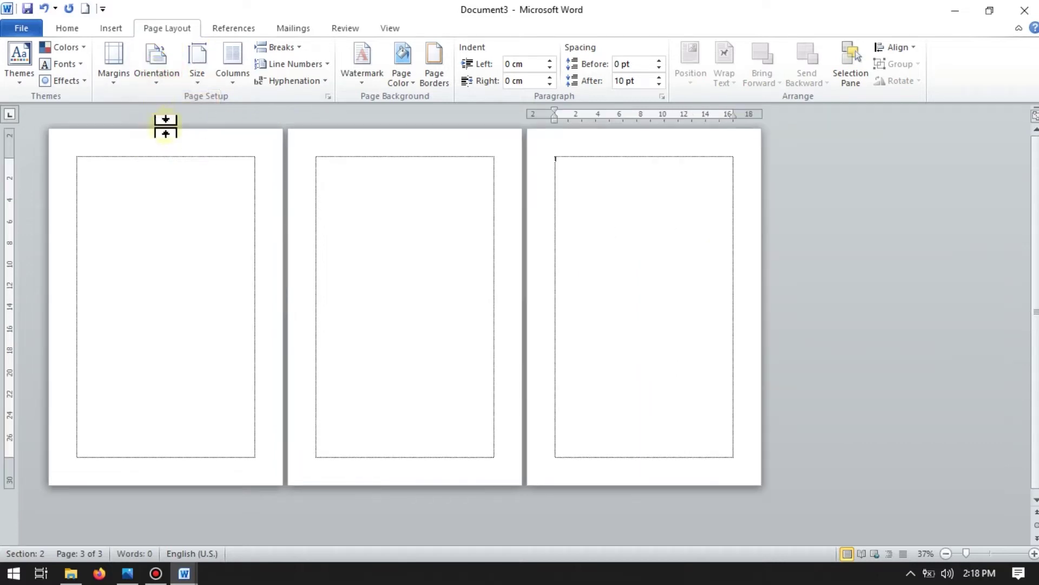
click(389, 222)
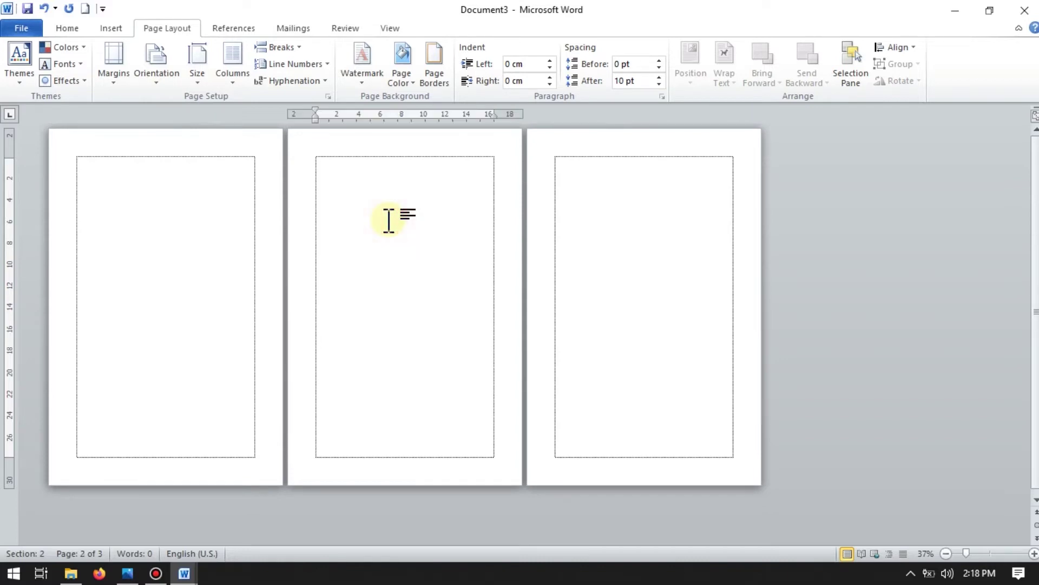
click(594, 222)
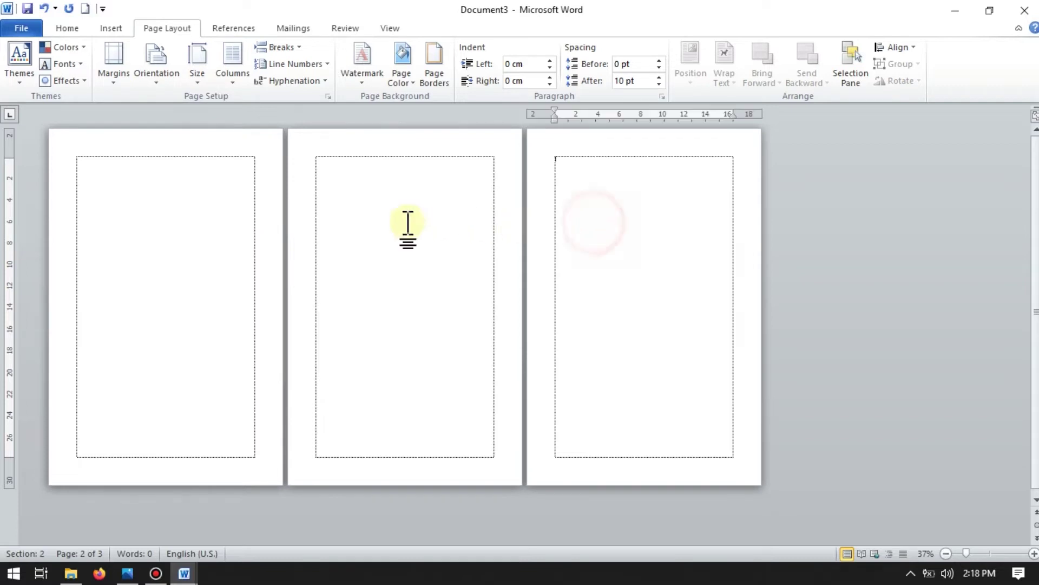
click(357, 216)
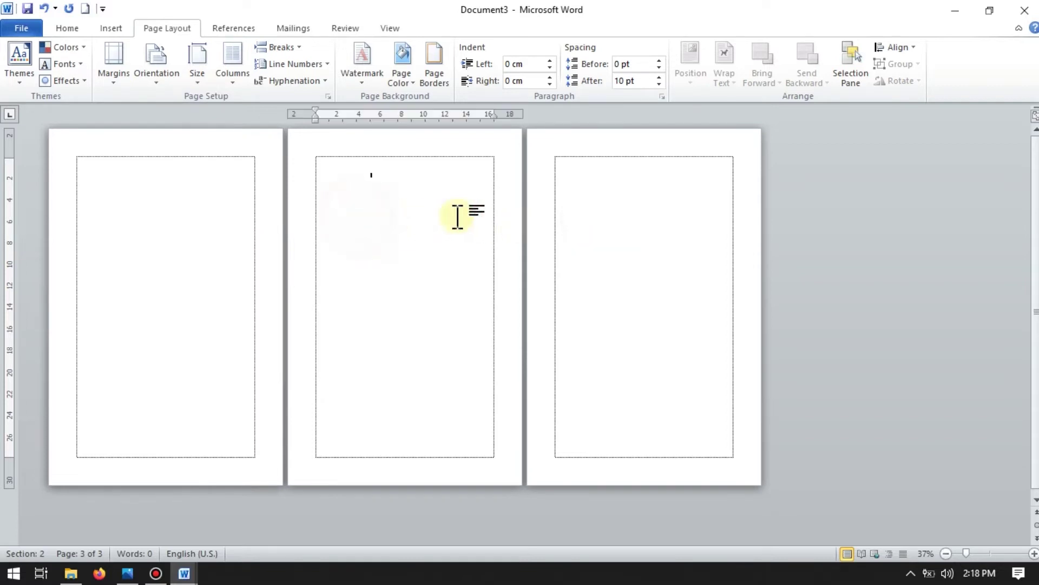
Step: Compare page 3's status bar section reading with page 2's
click(429, 199)
click(645, 214)
click(397, 215)
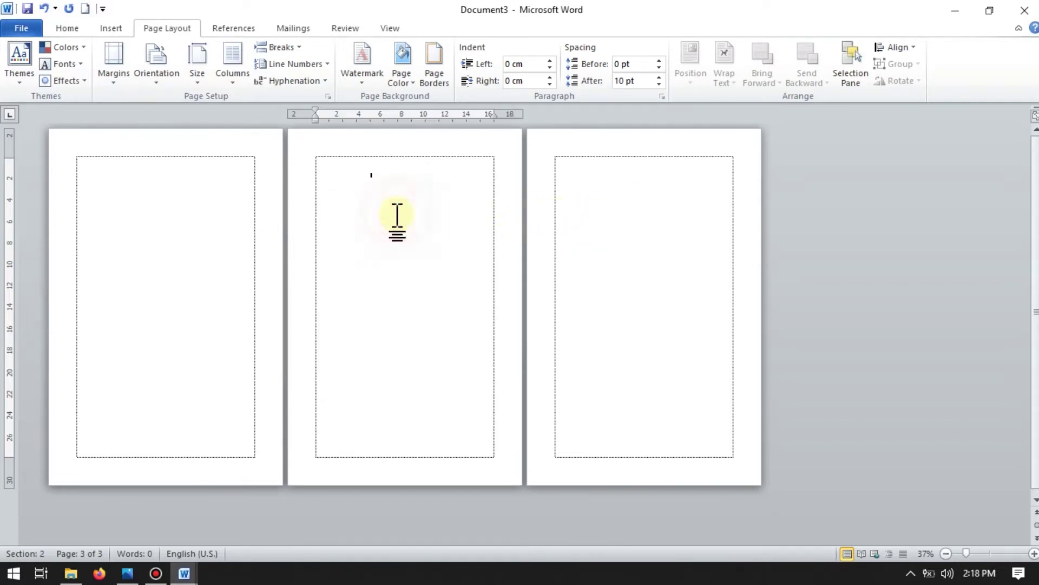
click(616, 220)
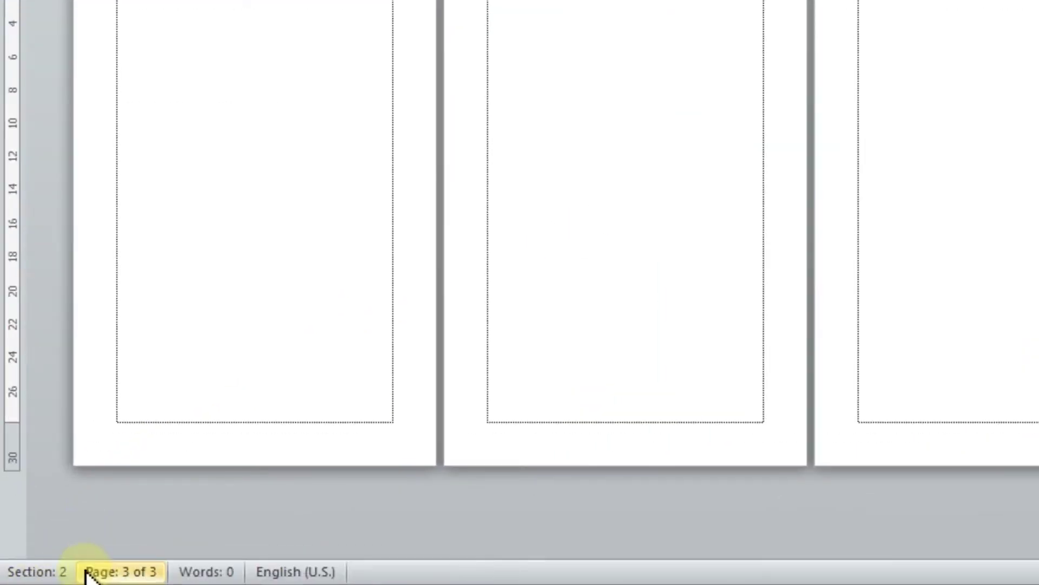
right_click(95, 574)
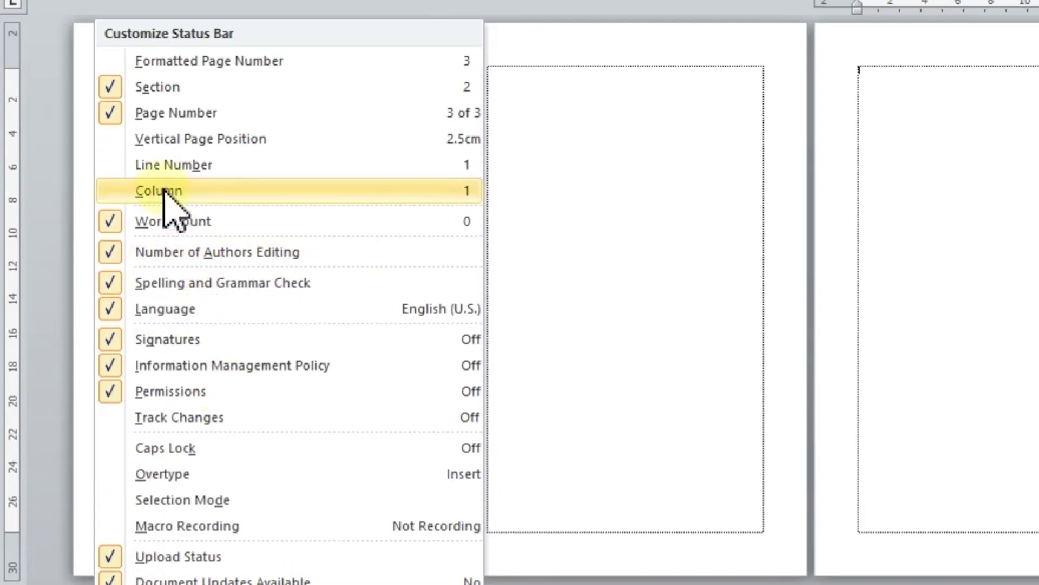
click(158, 91)
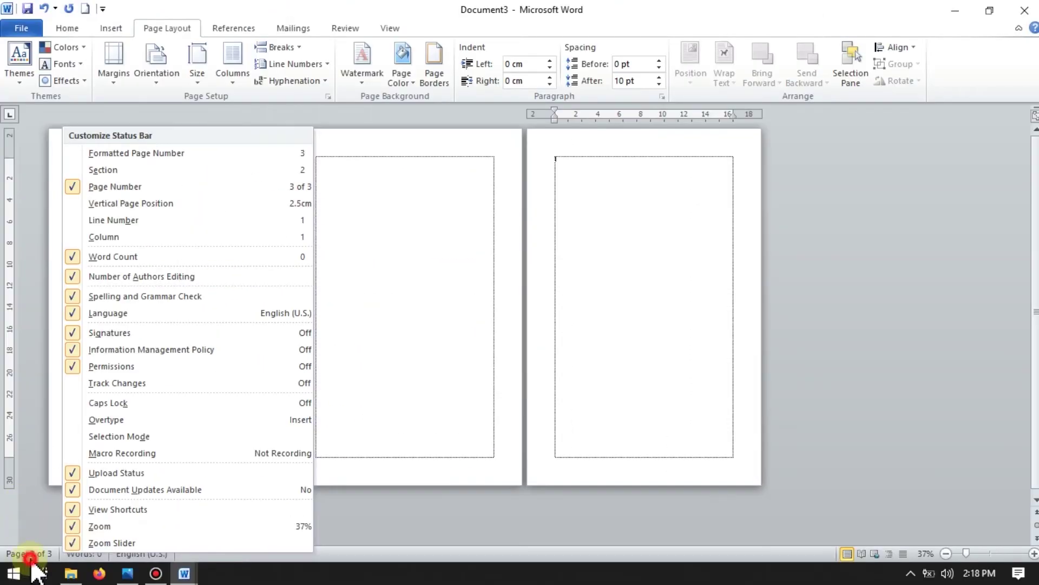
click(30, 554)
click(679, 335)
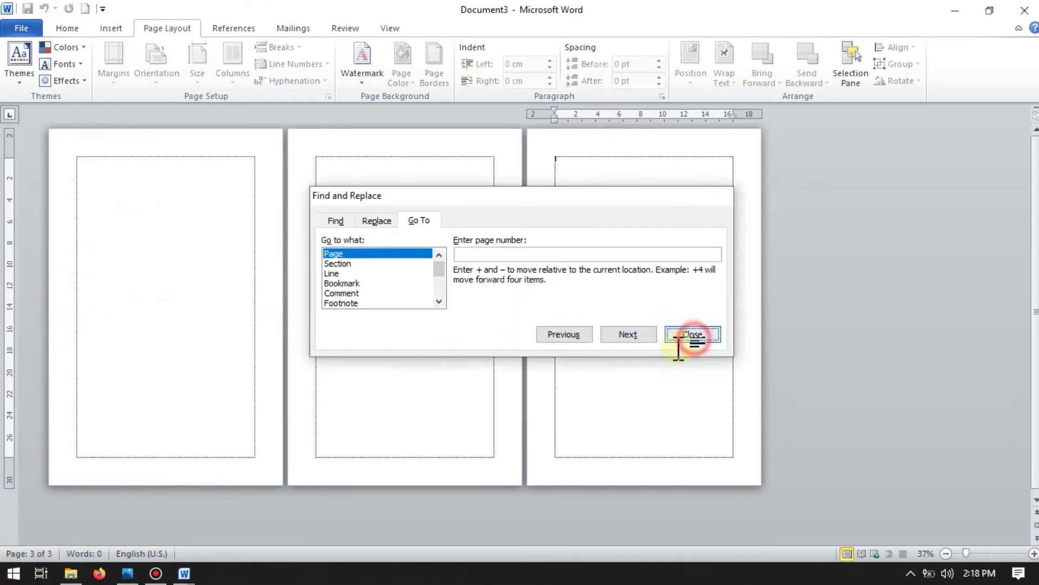
right_click(32, 557)
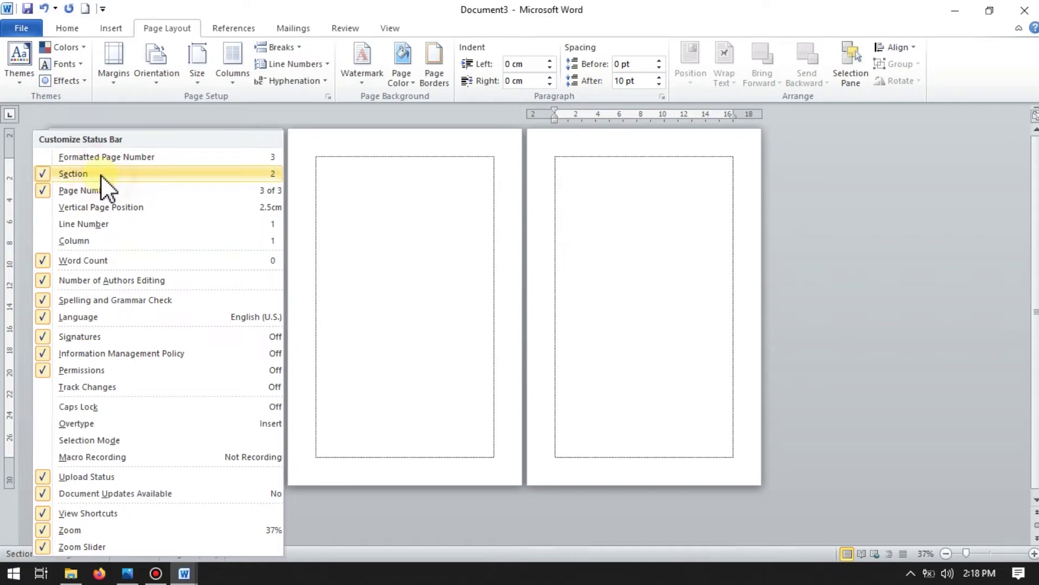
click(365, 340)
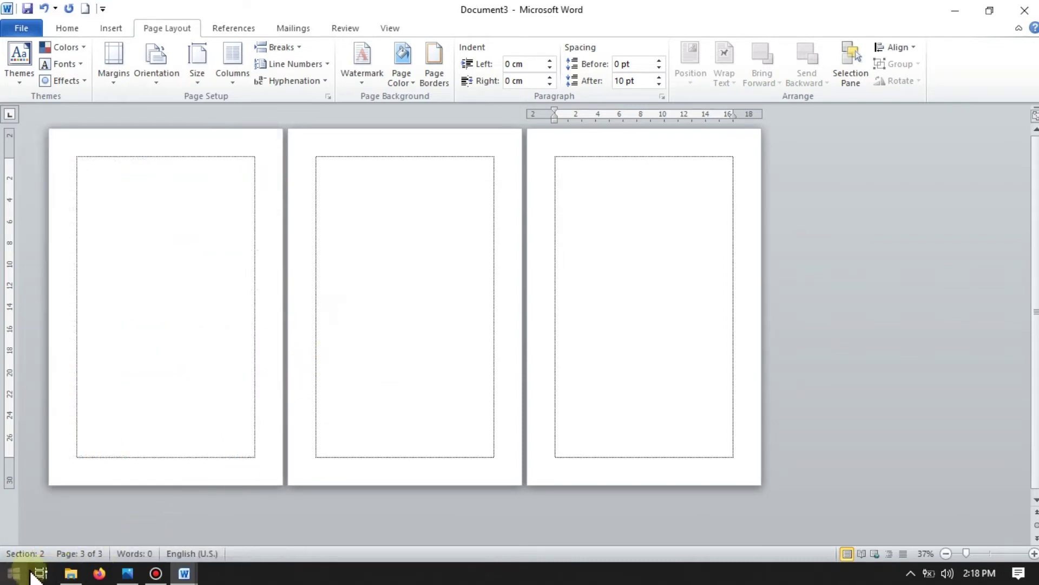
click(408, 169)
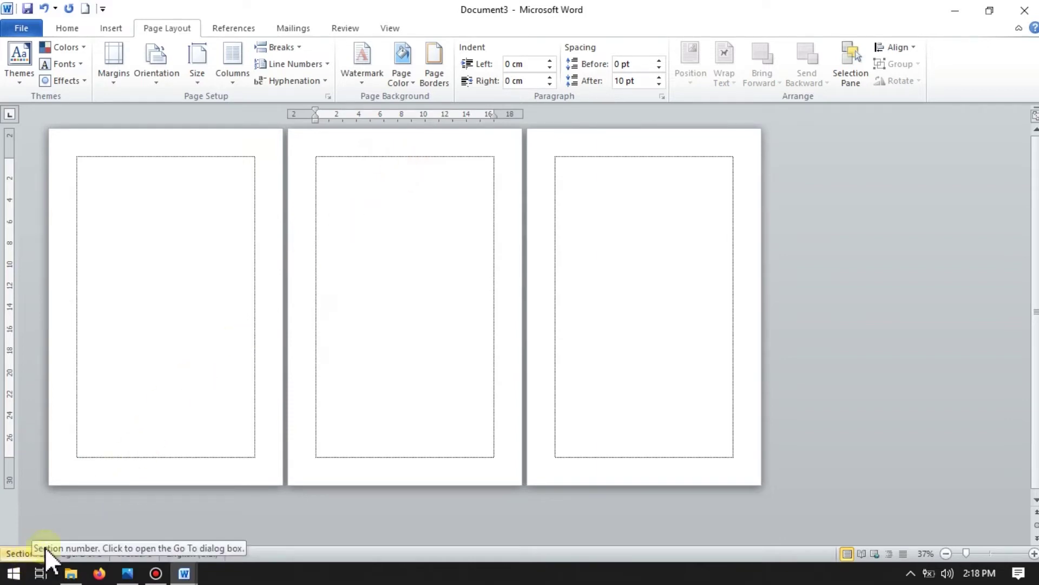
click(182, 189)
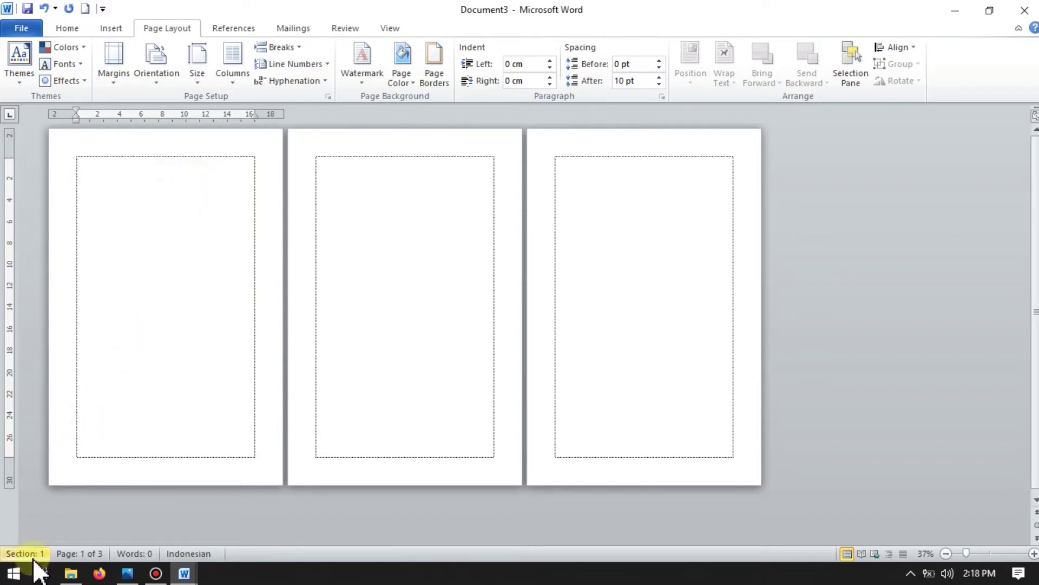
click(596, 174)
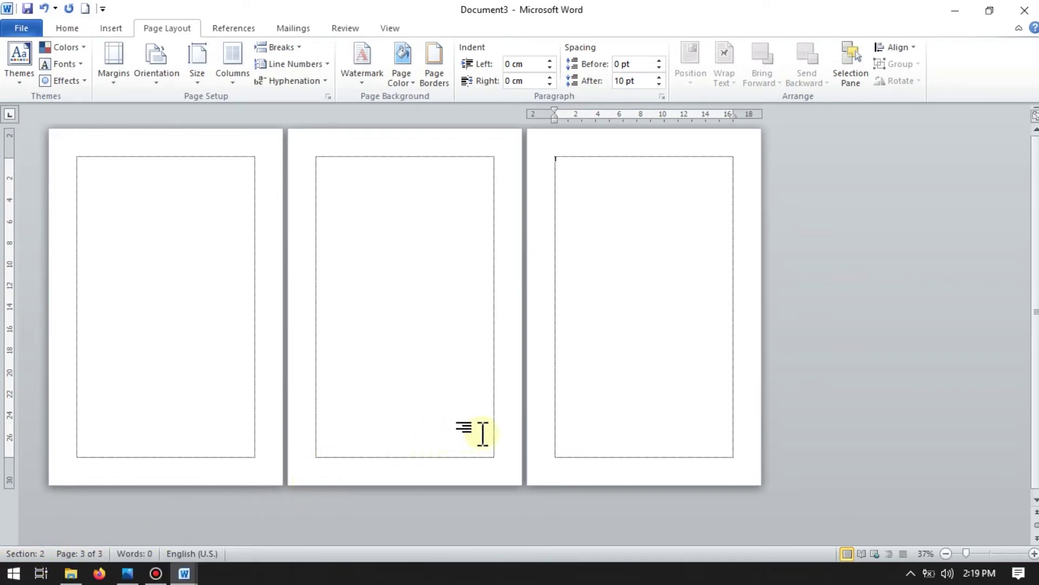
click(416, 188)
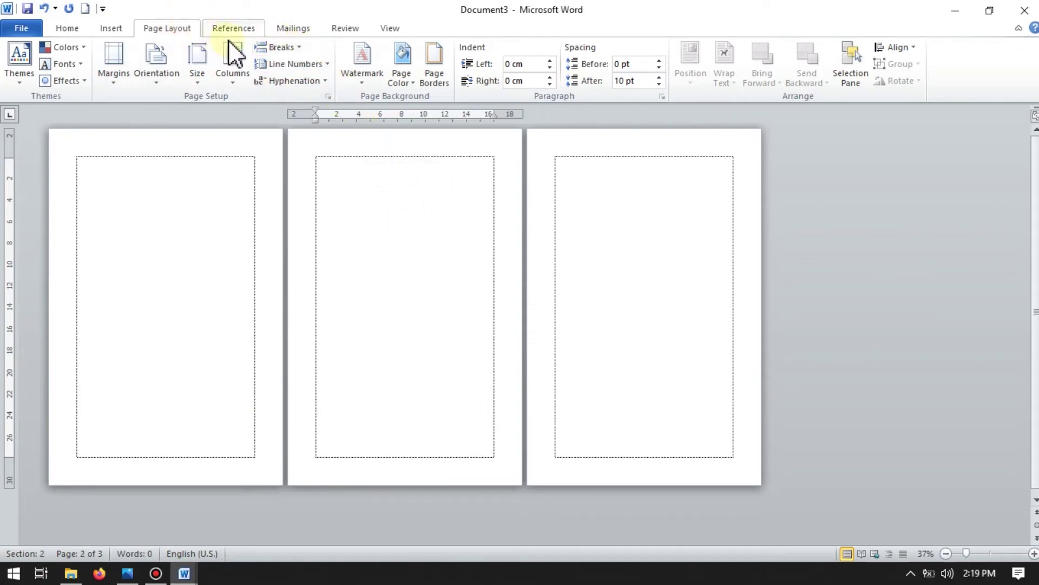
Step: Insert a Next Page section break so page 3 starts section 3
click(295, 48)
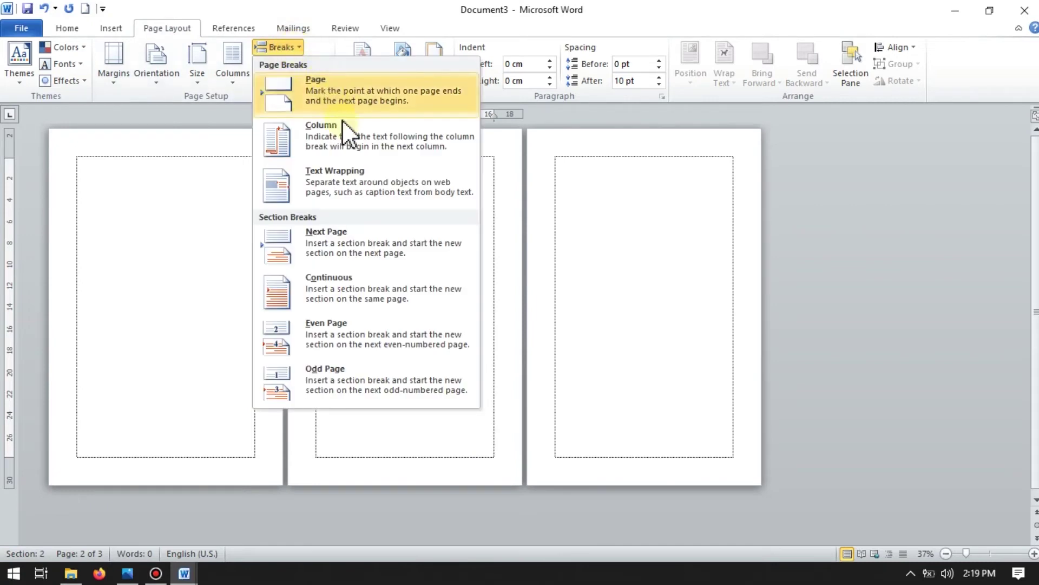
click(359, 240)
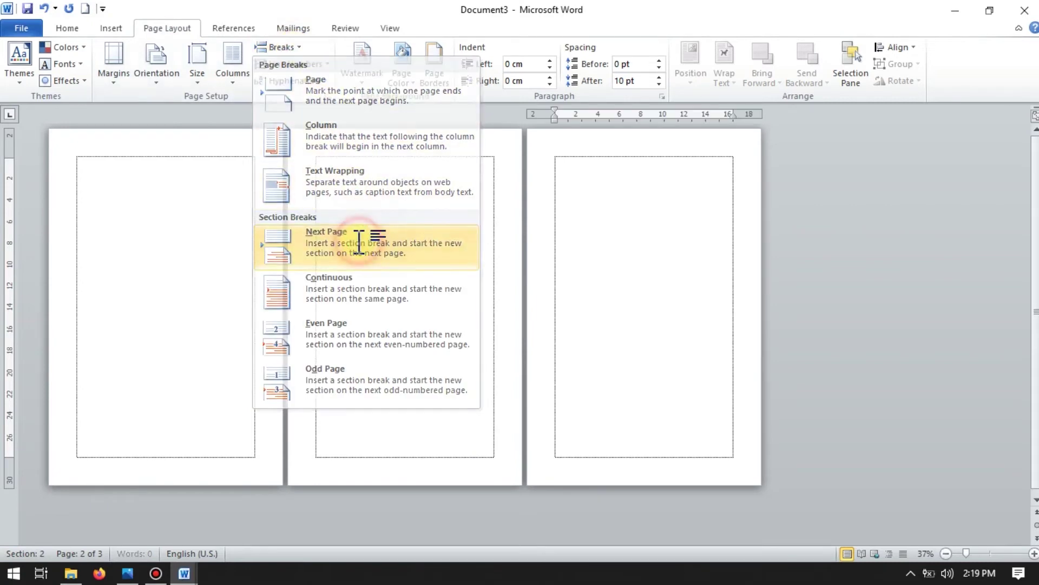
click(592, 166)
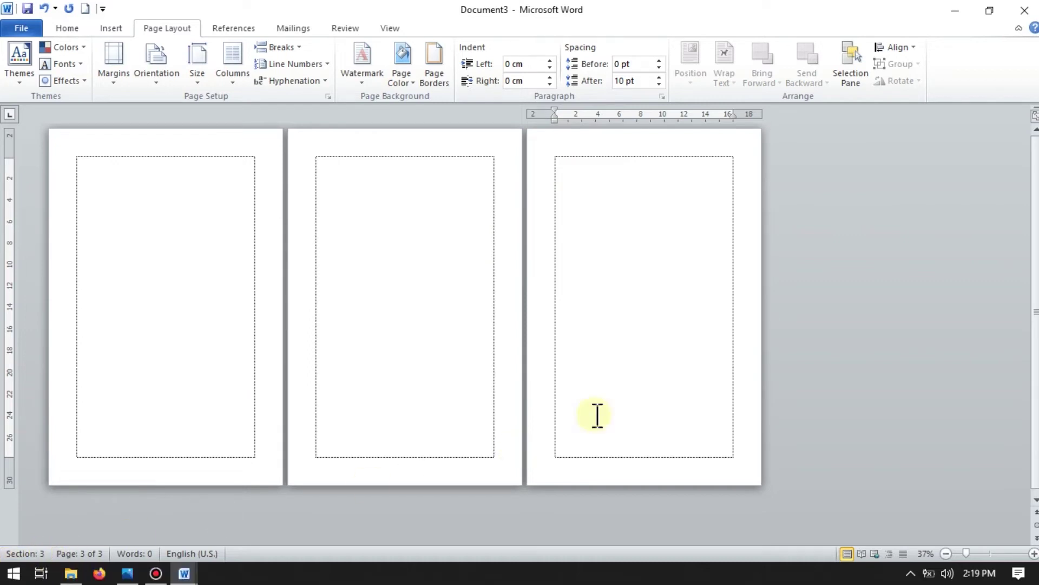
Step: Turn page 3 landscape, then reopen Orientation to return it to portrait
click(656, 227)
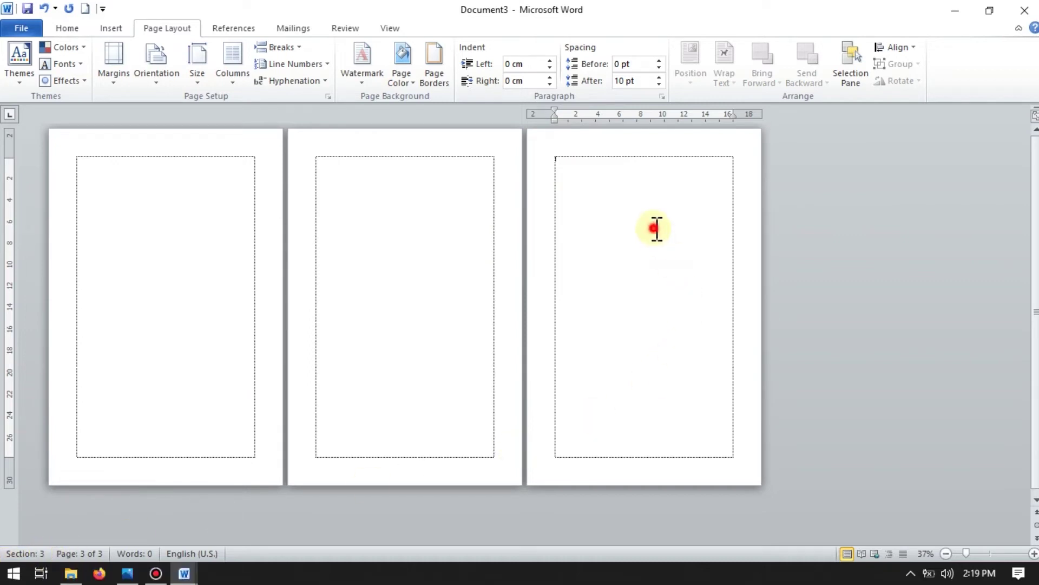
click(164, 83)
click(179, 141)
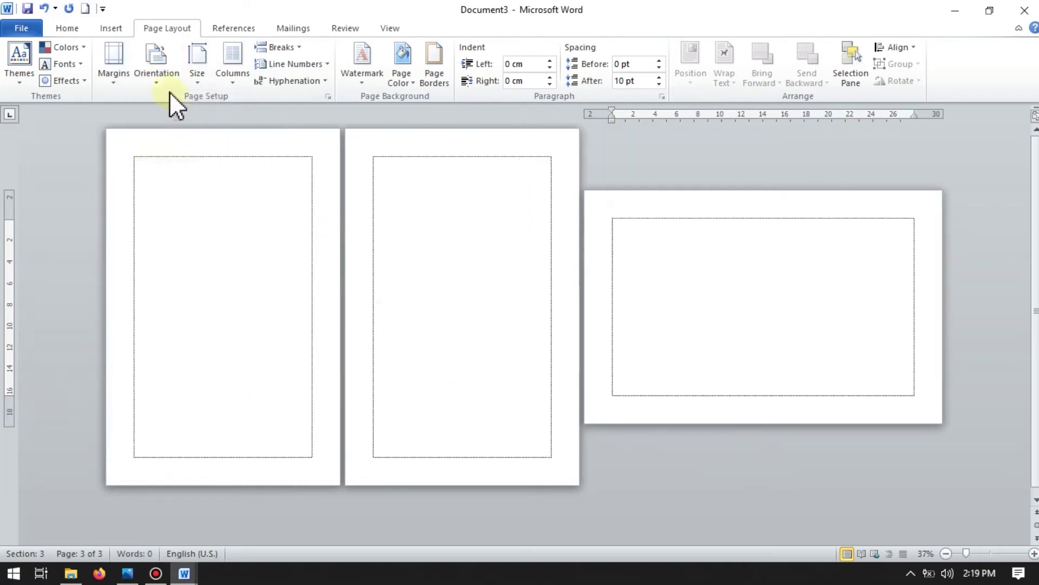
click(155, 74)
click(178, 108)
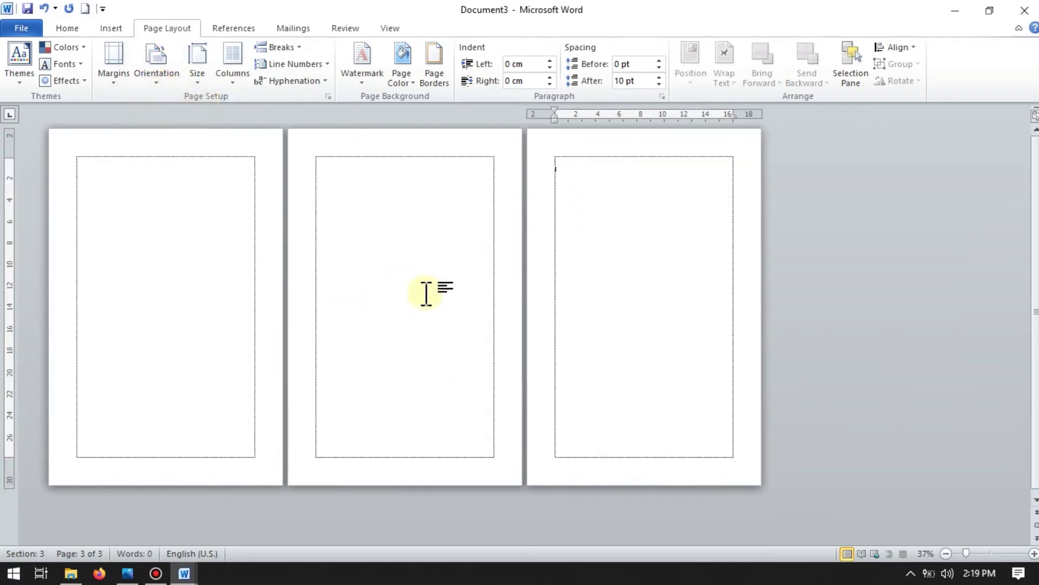
click(390, 186)
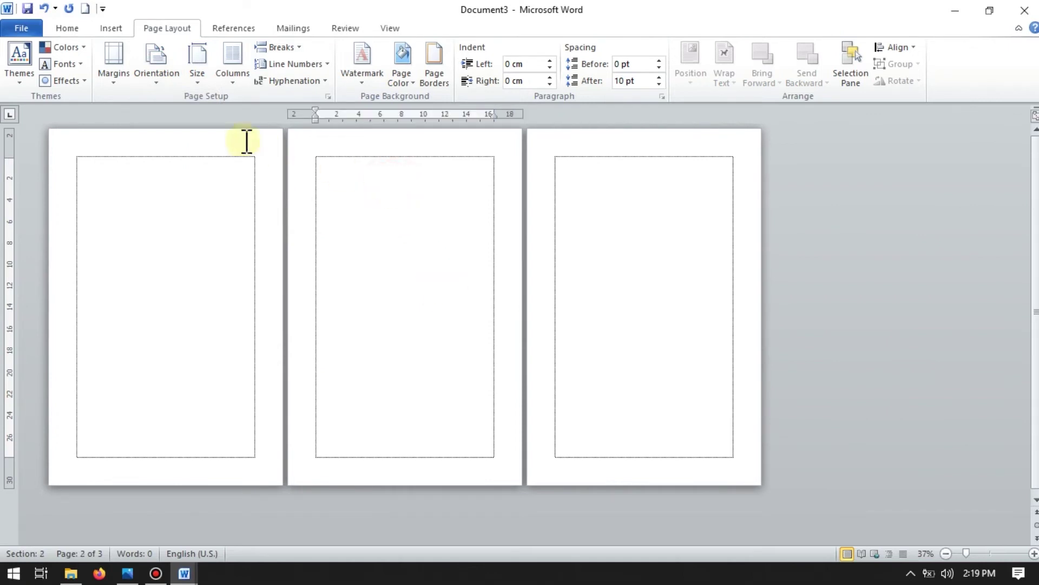
click(157, 76)
click(183, 141)
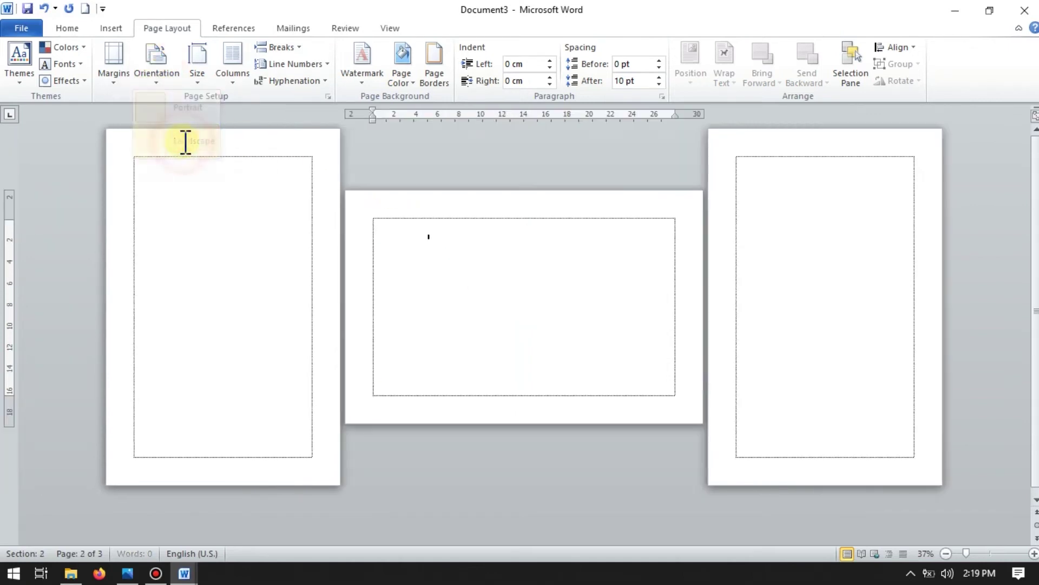
click(777, 283)
click(231, 227)
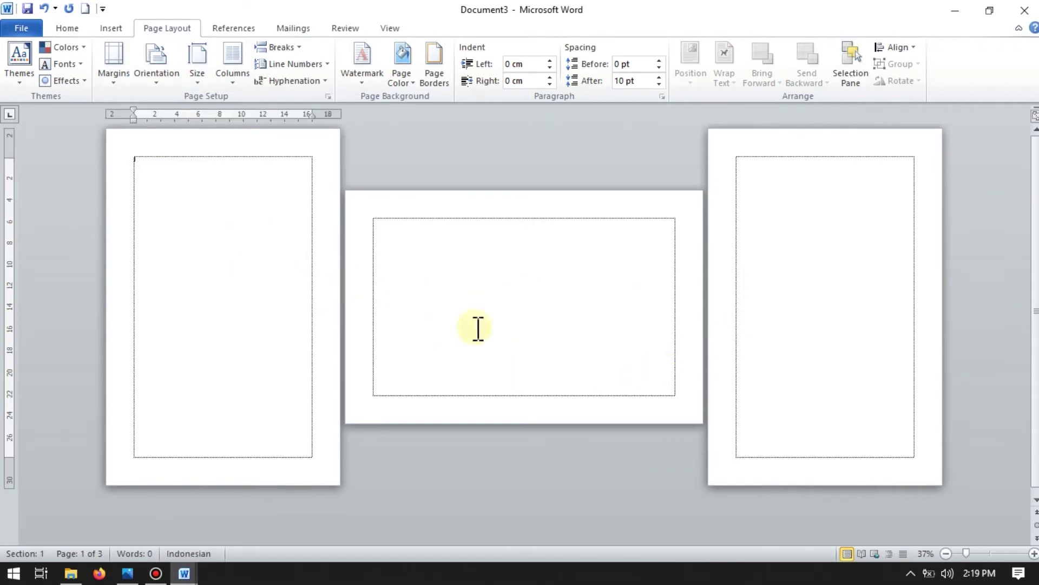
click(557, 293)
click(822, 286)
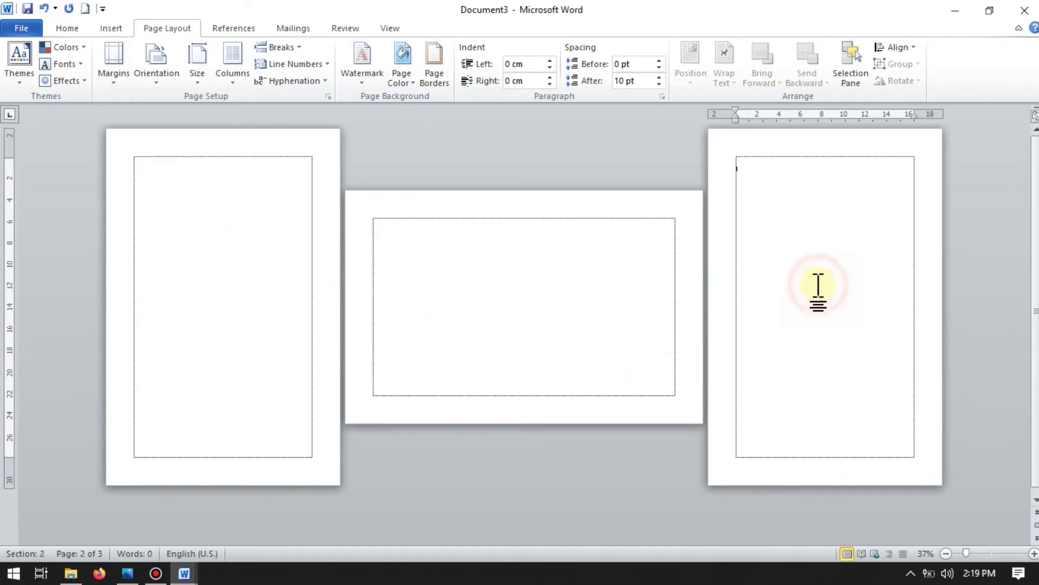
click(566, 295)
click(237, 273)
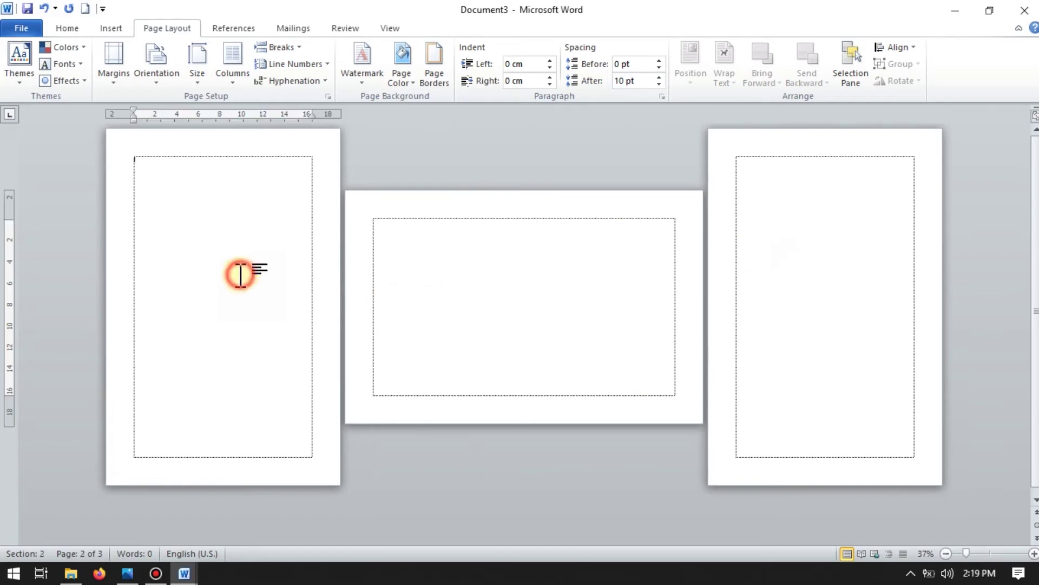
click(526, 305)
click(789, 278)
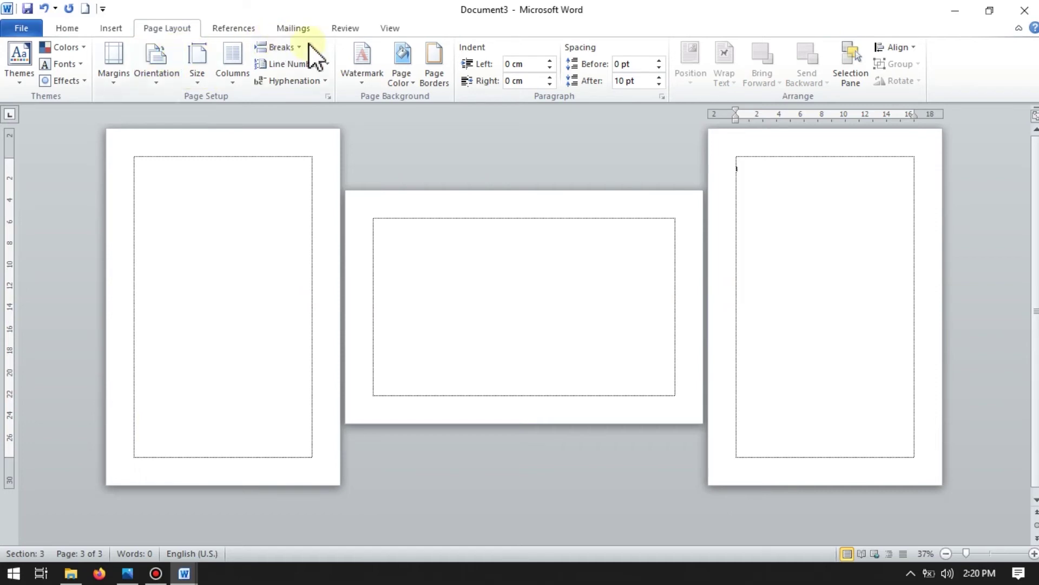
click(292, 50)
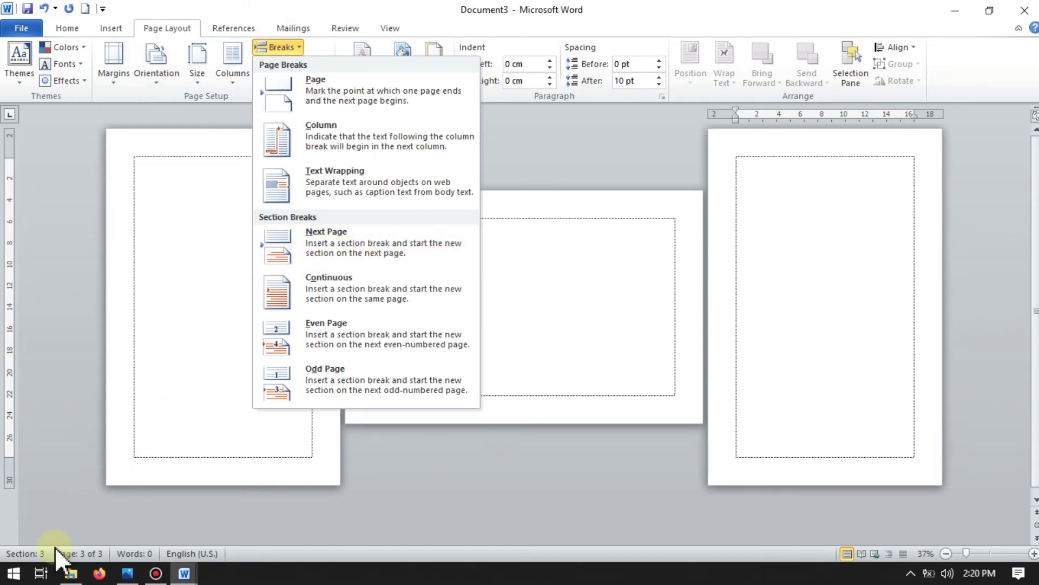
click(42, 553)
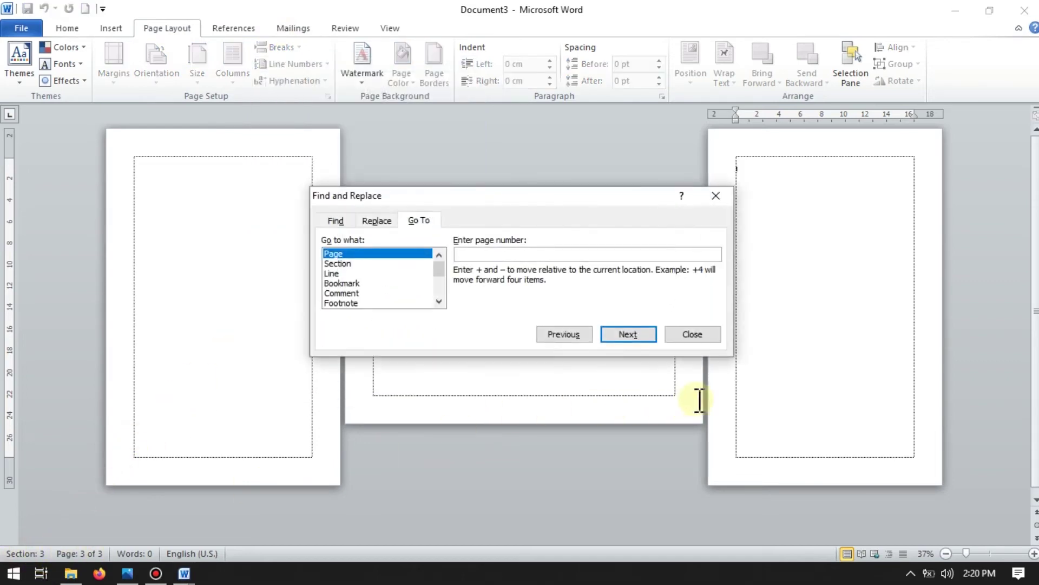
click(689, 337)
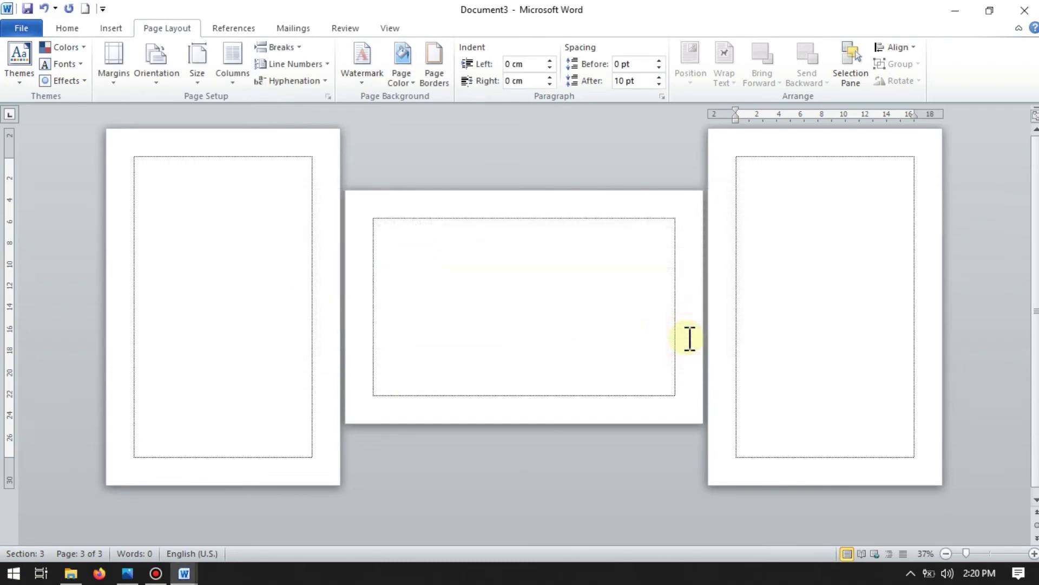
click(824, 225)
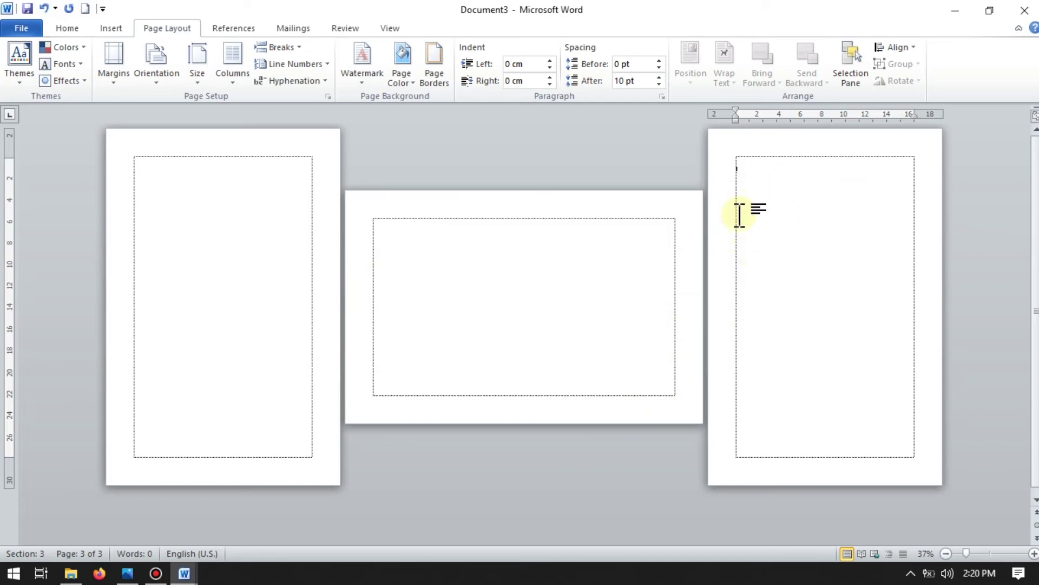
click(772, 180)
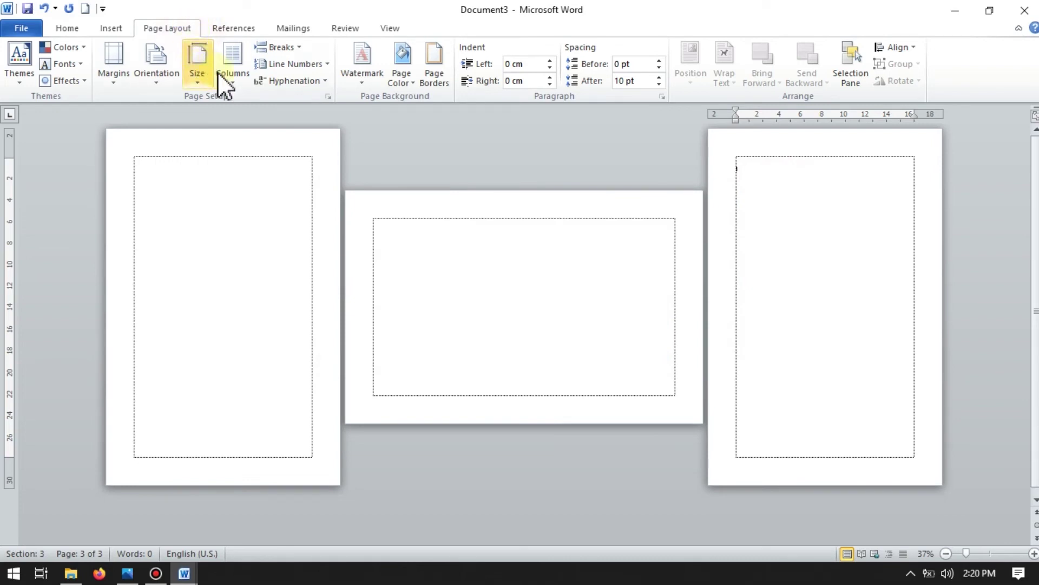
Step: In Page Setup, apply Landscape to 'This point forward', creating landscape section 4
click(328, 96)
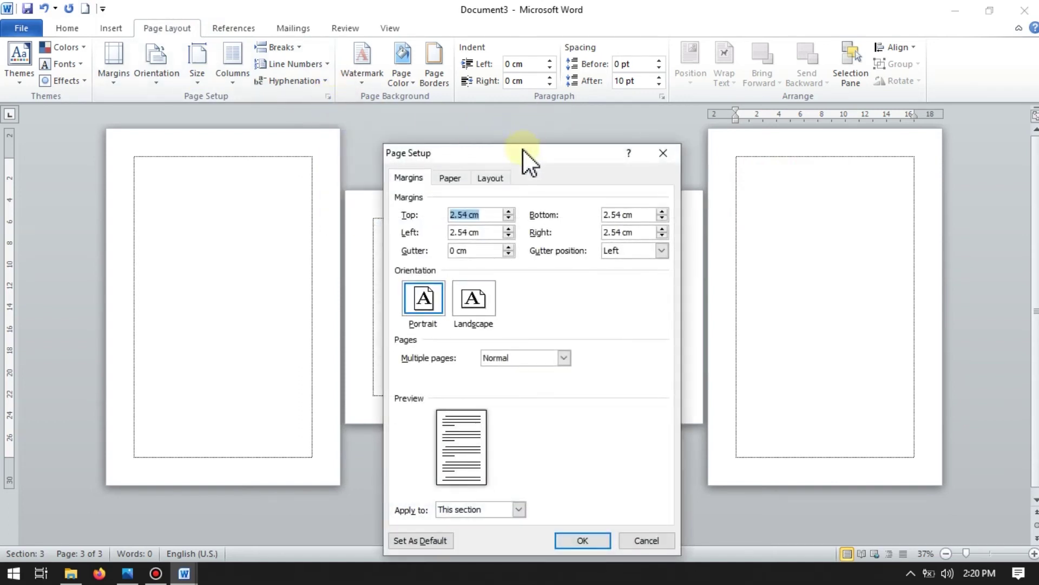
drag(522, 152, 519, 119)
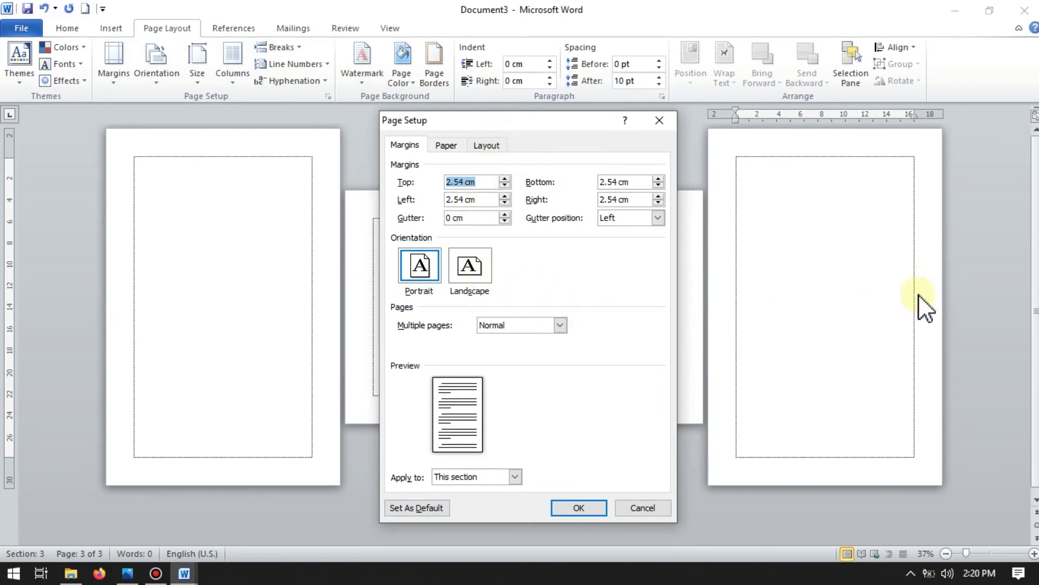
click(470, 274)
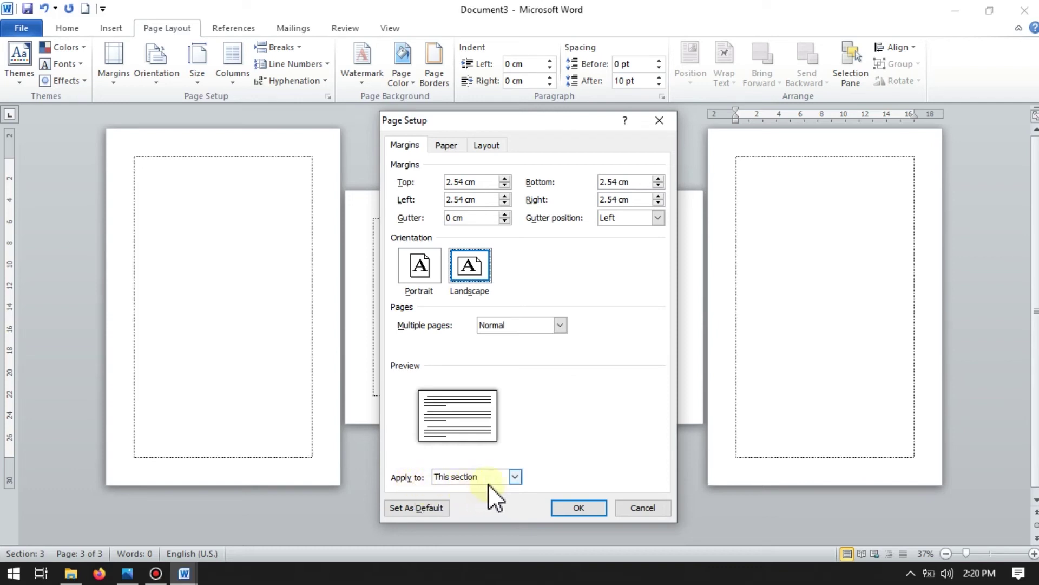
click(516, 476)
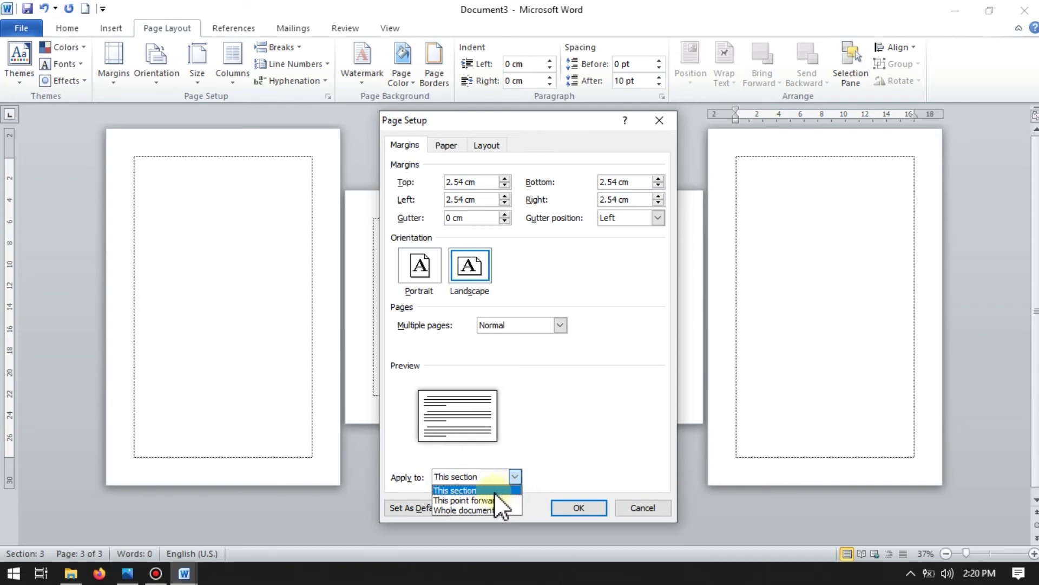
click(483, 500)
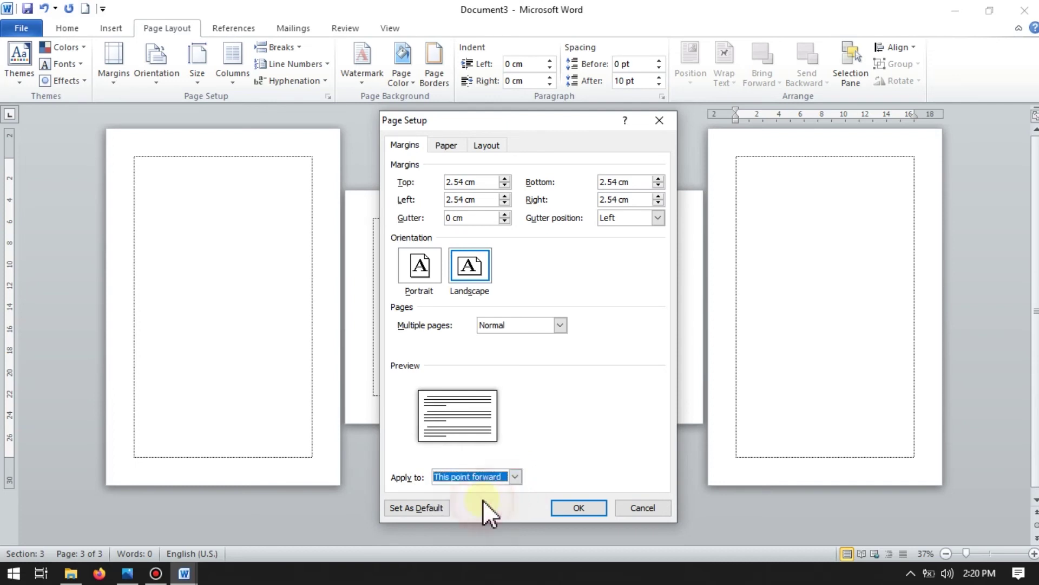
click(570, 508)
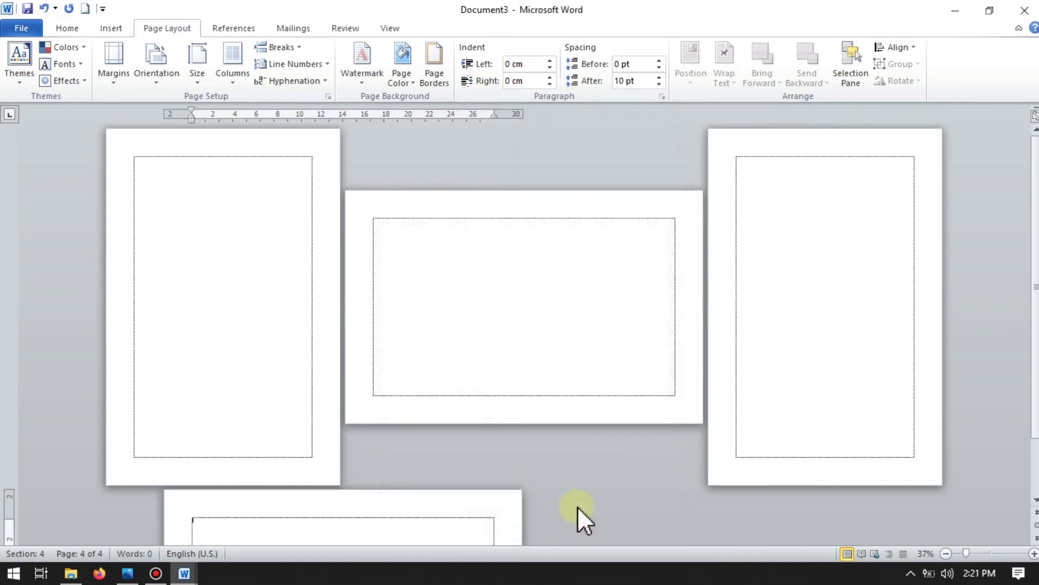
drag(962, 551, 963, 551)
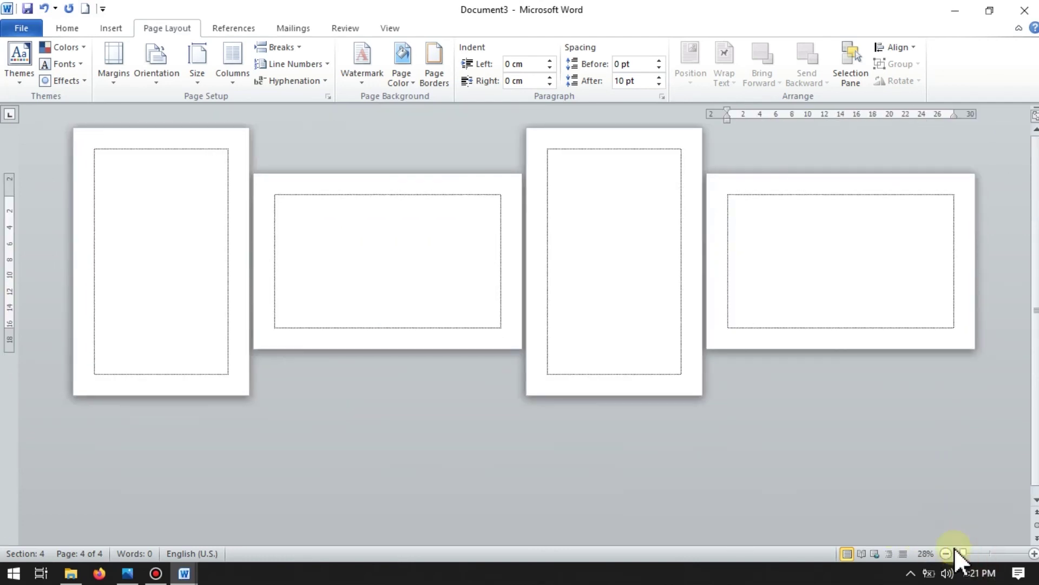
click(783, 230)
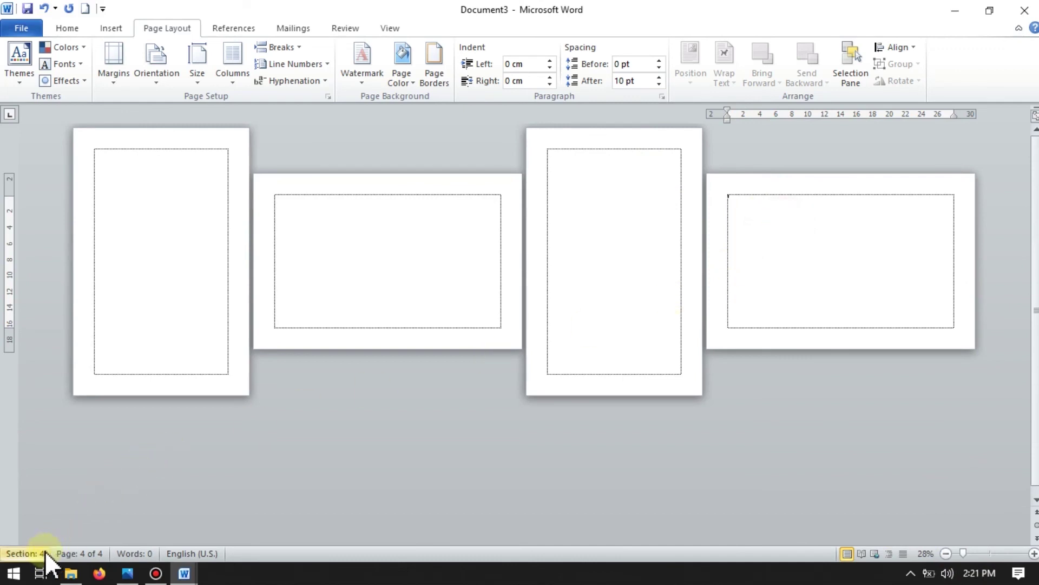
click(794, 251)
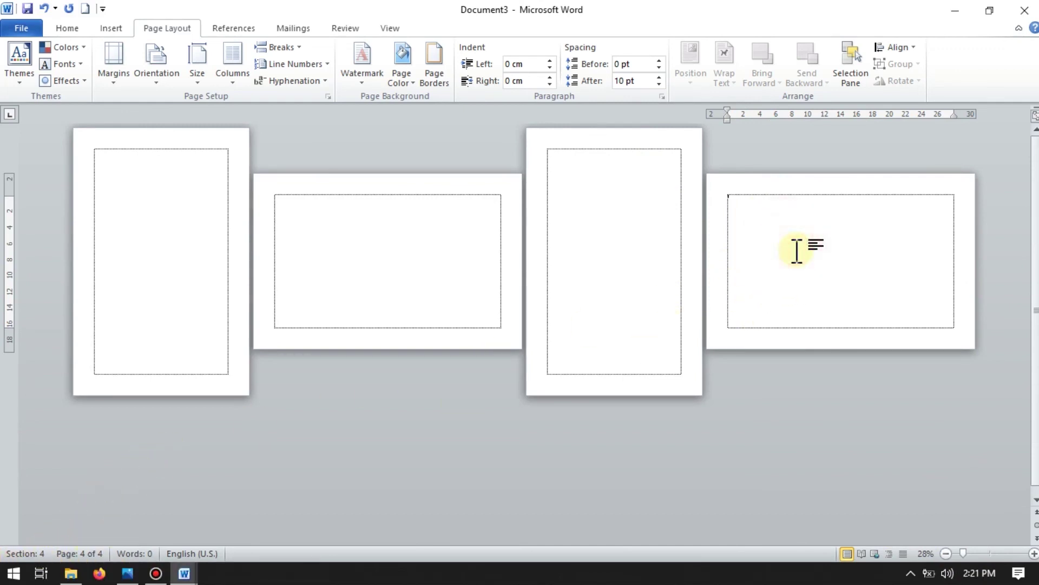
click(170, 64)
click(166, 109)
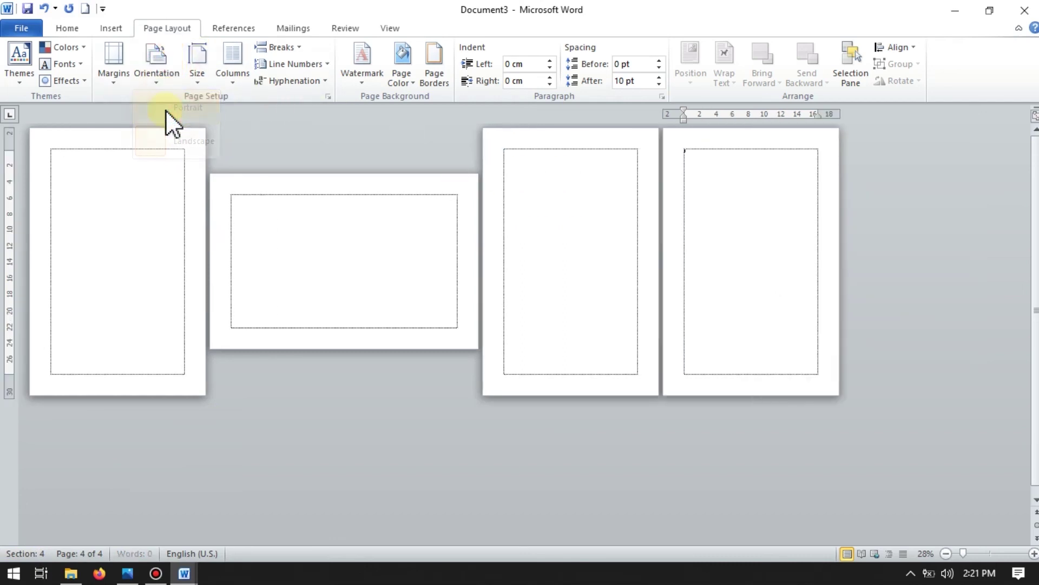
click(152, 70)
click(170, 139)
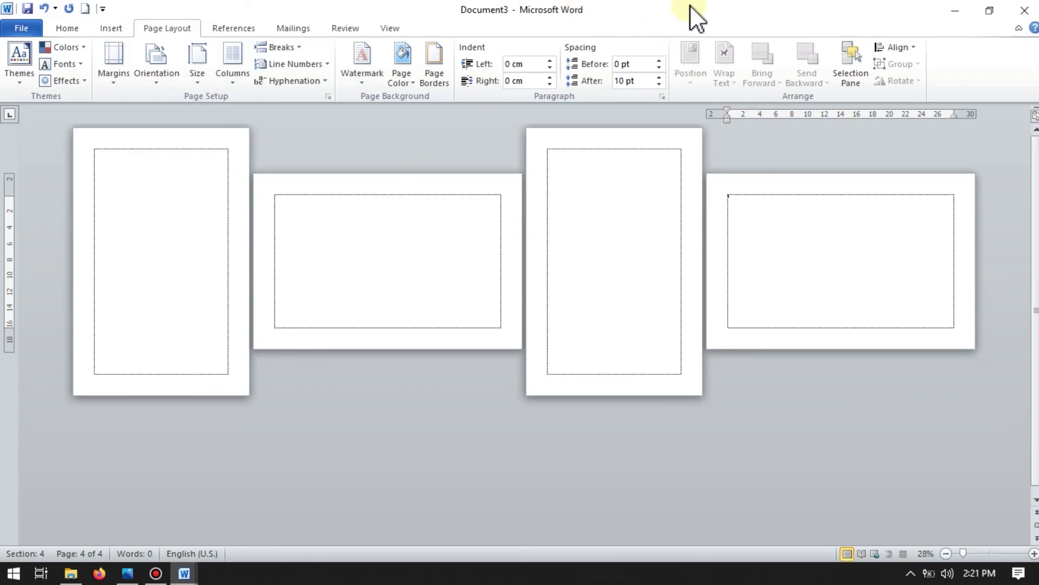
Step: Minimize Document3 to show Document1
click(951, 18)
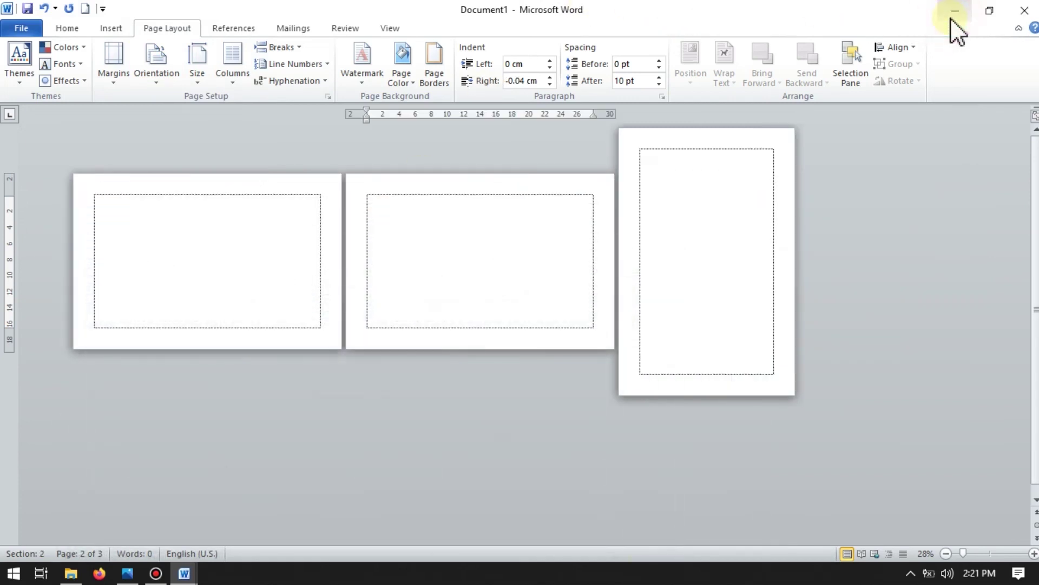